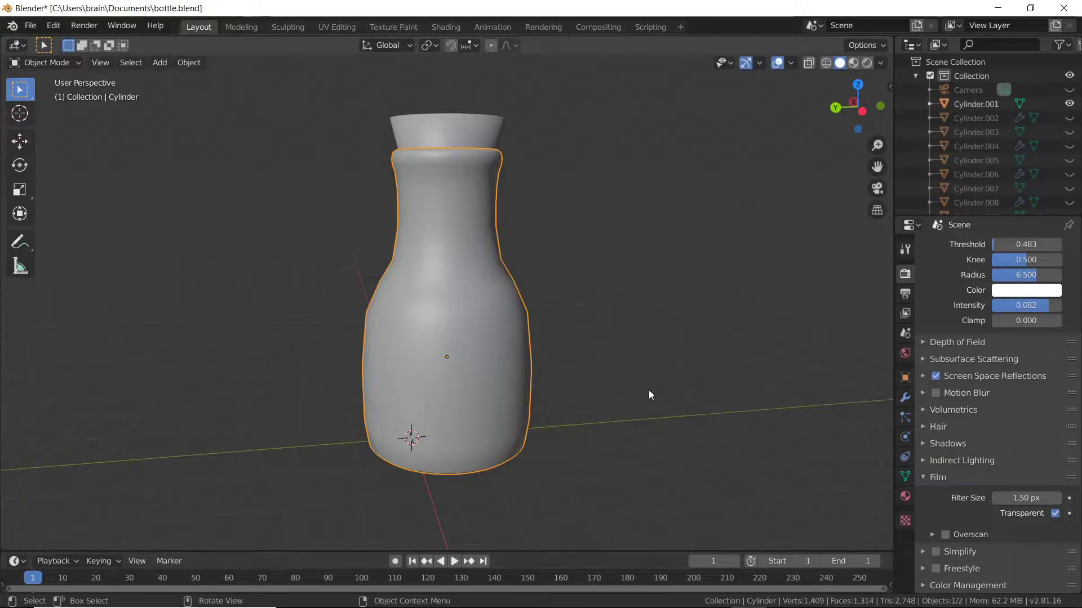
Orbit around the bottle, check it from a level side view, and zoom out.
middle_click_drag(378, 371, 428, 323)
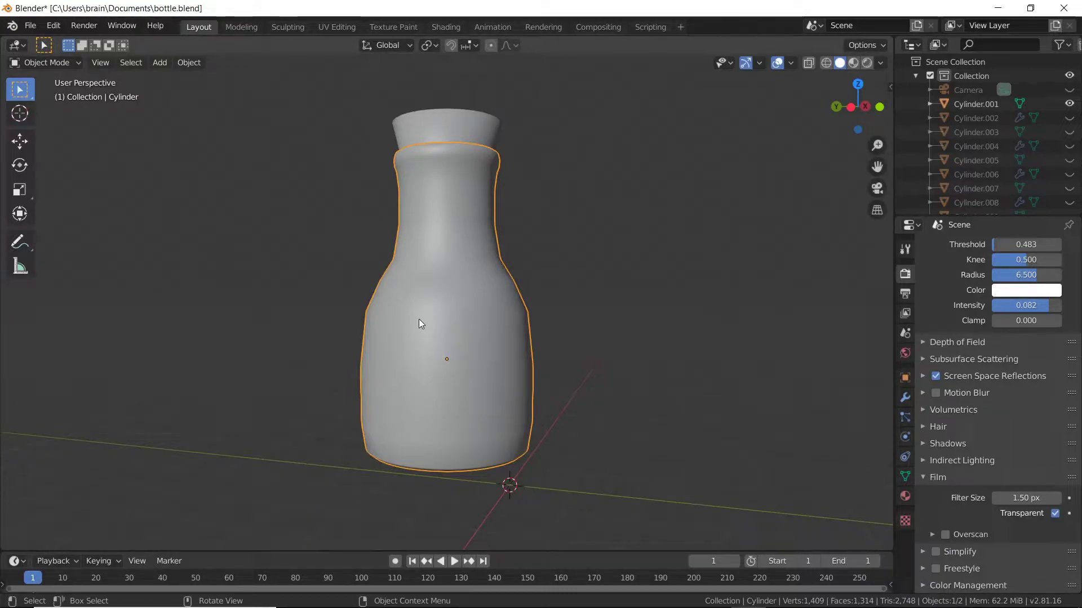
key("KP_8")
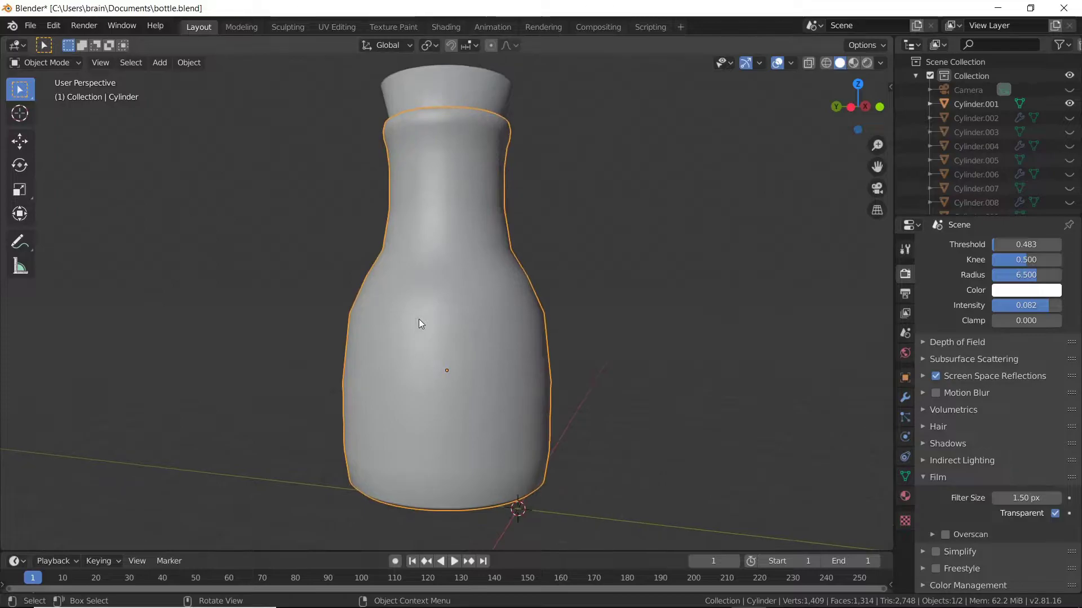
key("KP_2")
scroll(483, 284, "down", 2)
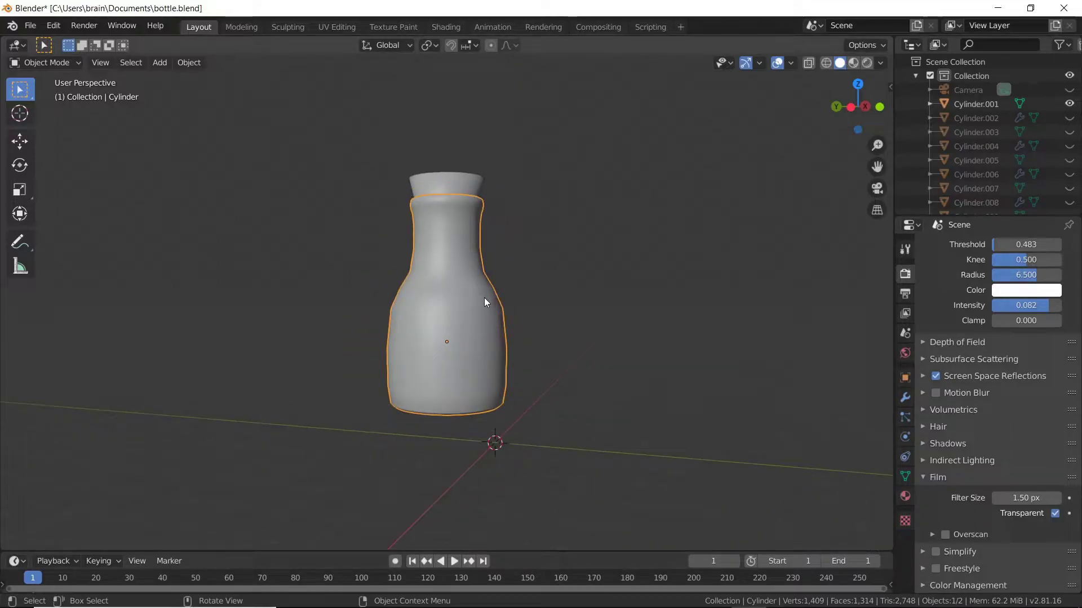
Unhide the camera and bottle copies with Alt+H, then look through the scene camera.
key("alt+h")
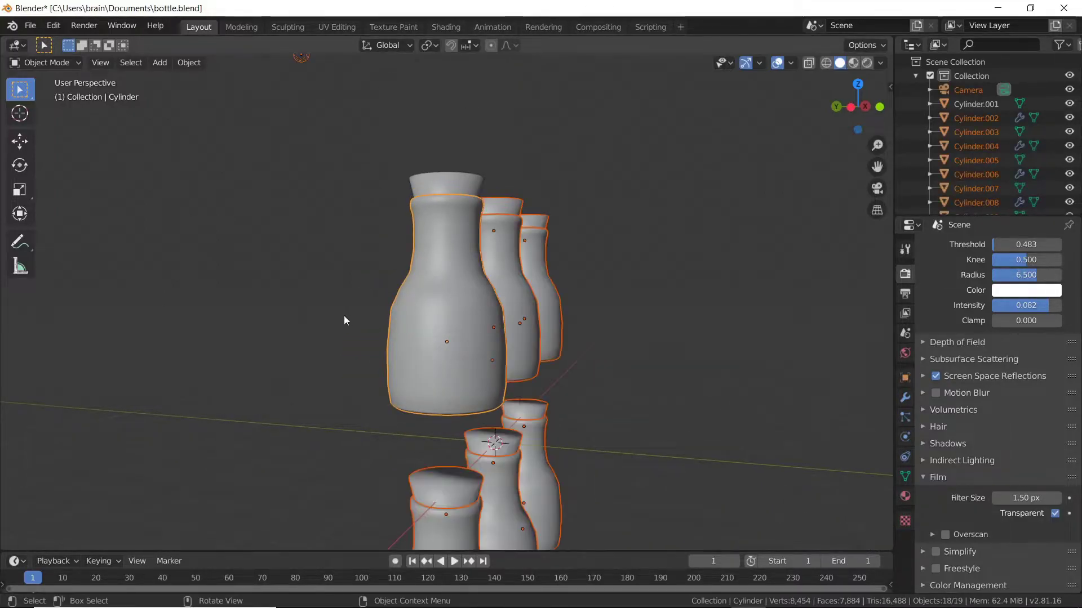
mouse_move(343, 316)
middle_mouse_down()
mouse_move(539, 320)
mouse_move(345, 326)
middle_mouse_up()
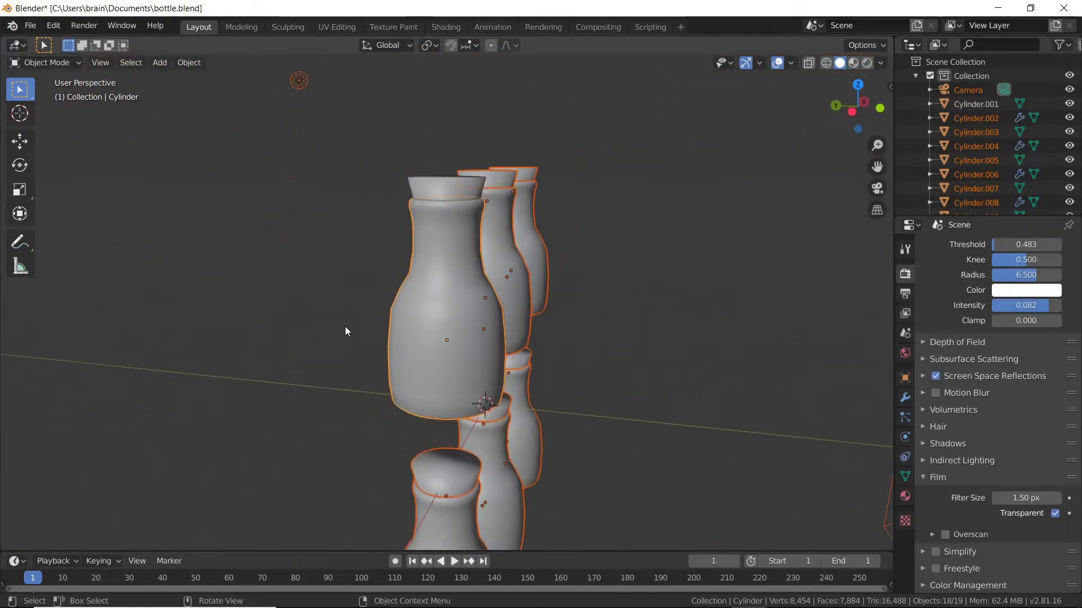
key("KP_0")
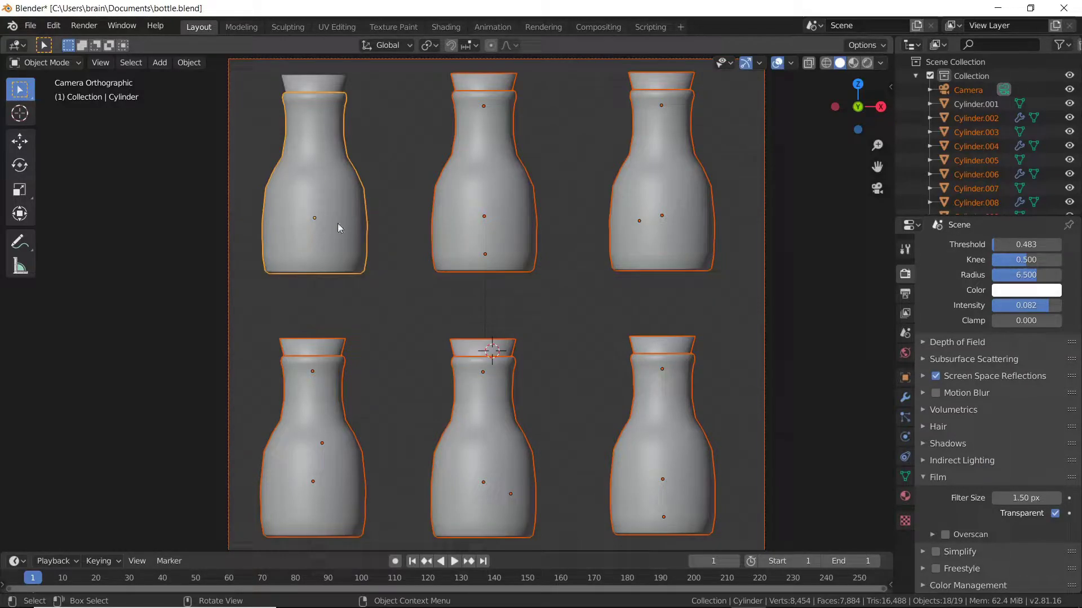
Switch the viewport to wireframe and select the point light inside the top-right bottle.
key("z")
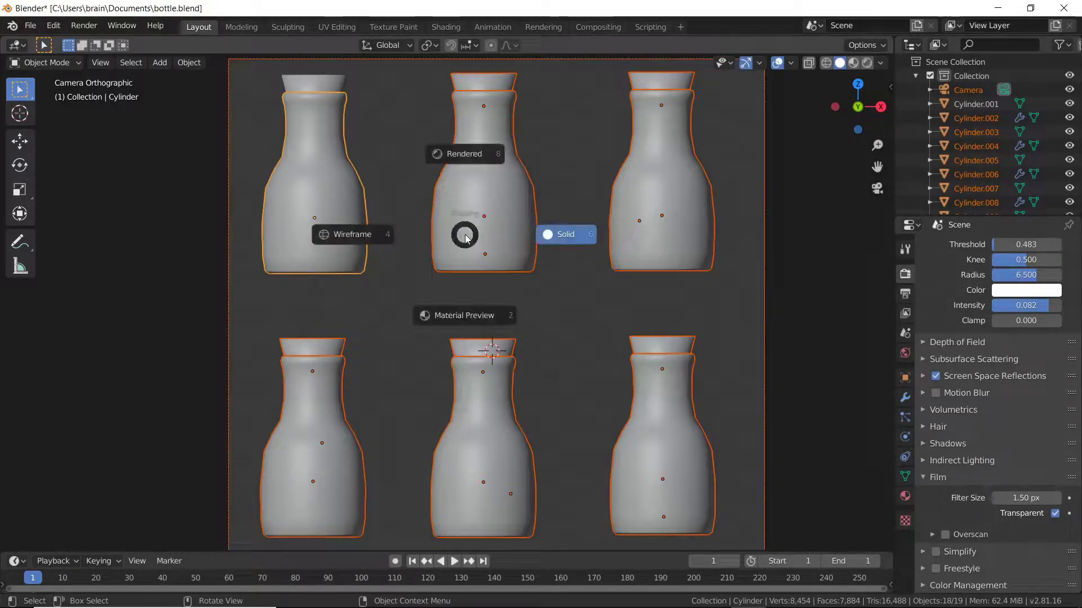
left_click(398, 255)
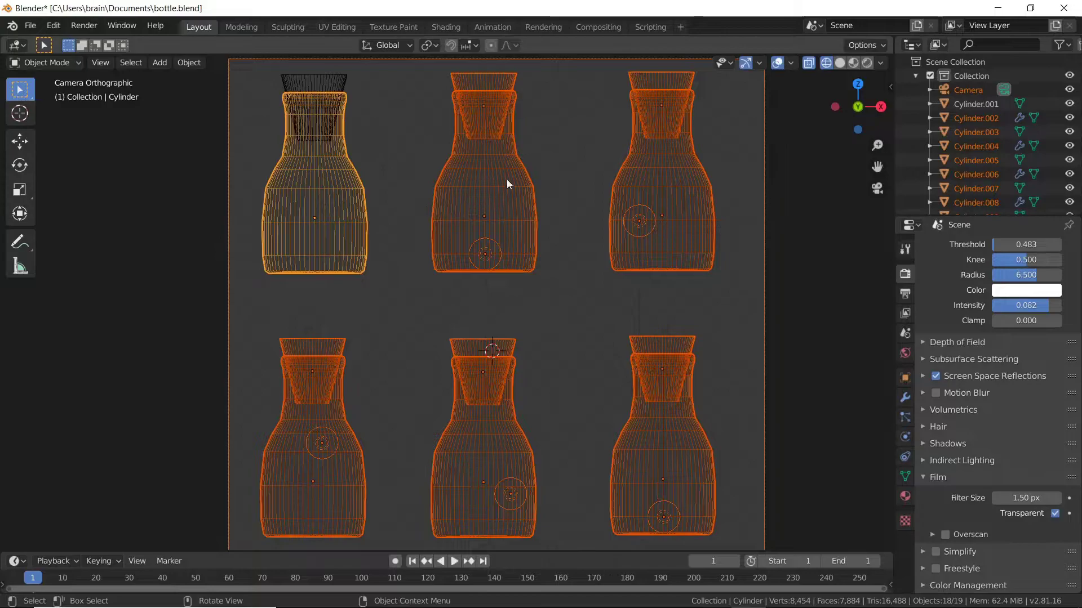
left_click(537, 238)
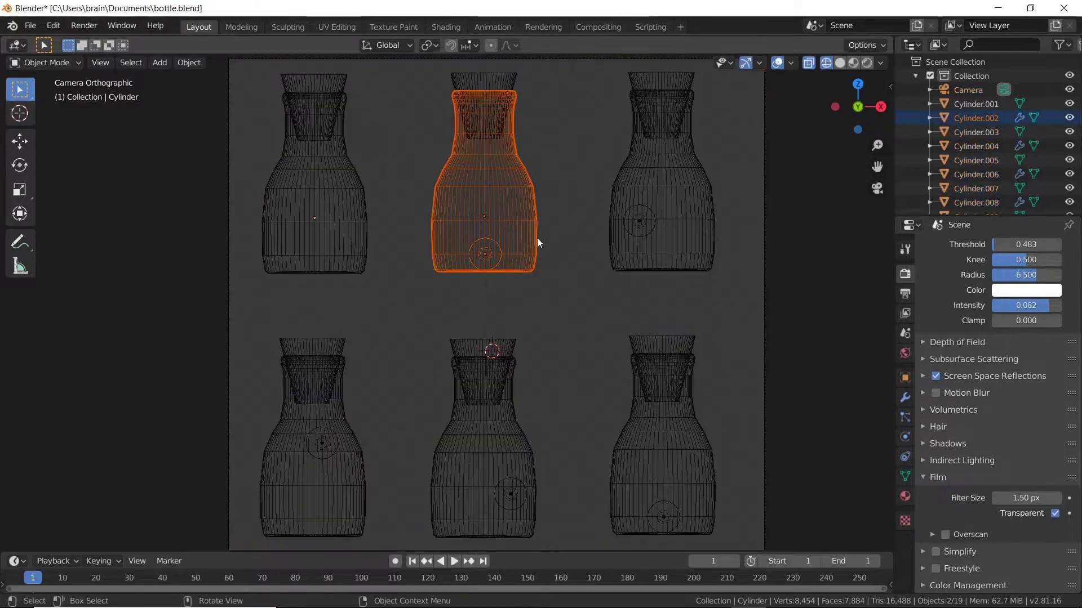
left_click(622, 219)
left_click(630, 222)
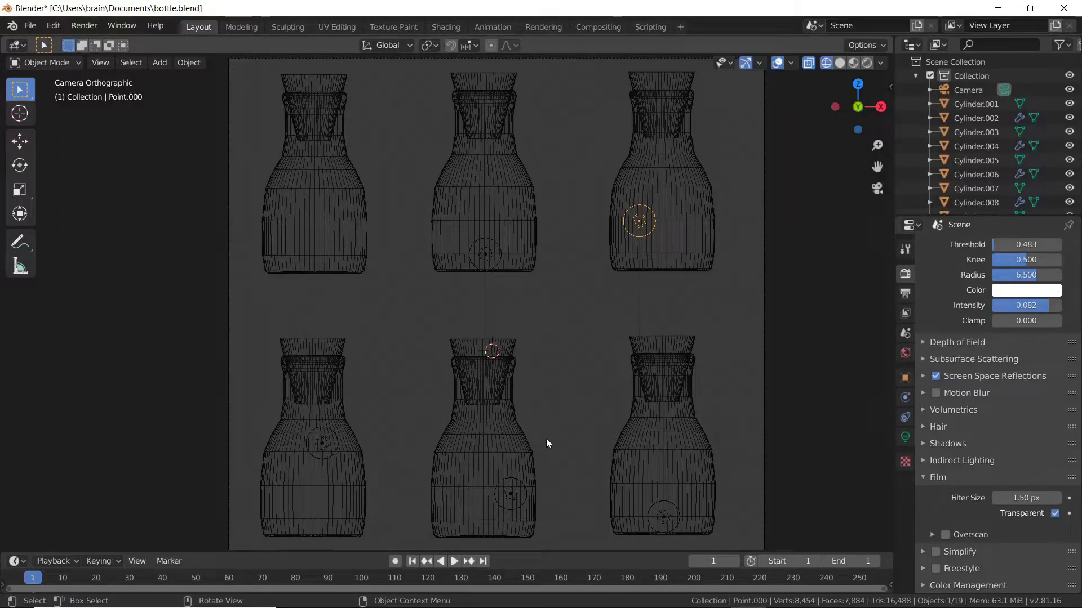
Return to the camera view and switch to rendered shading to see the cyan glow.
middle_click_drag(546, 438, 496, 433)
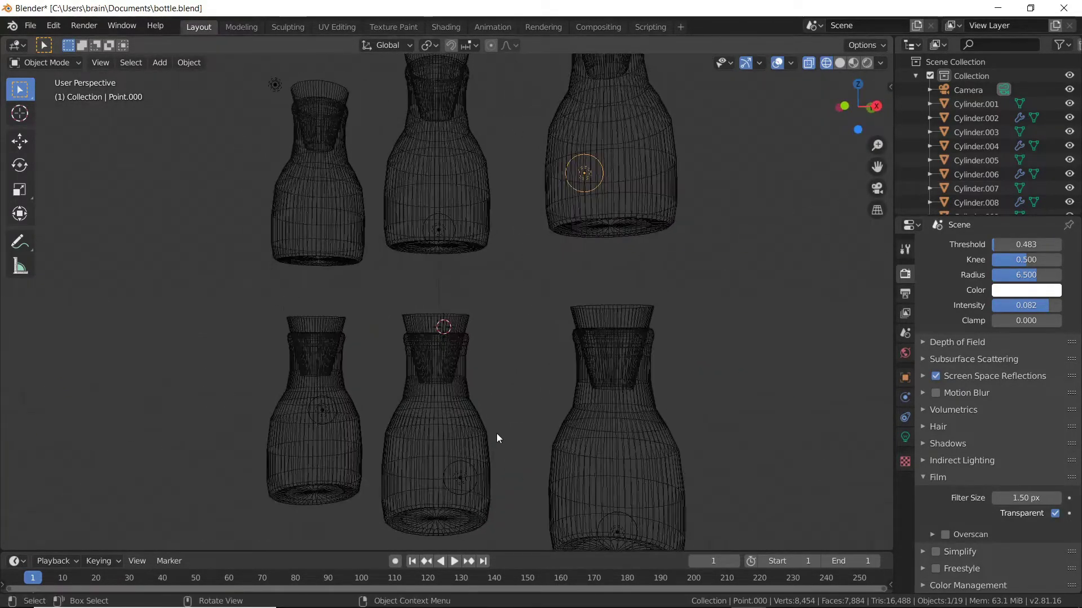
key("KP_0")
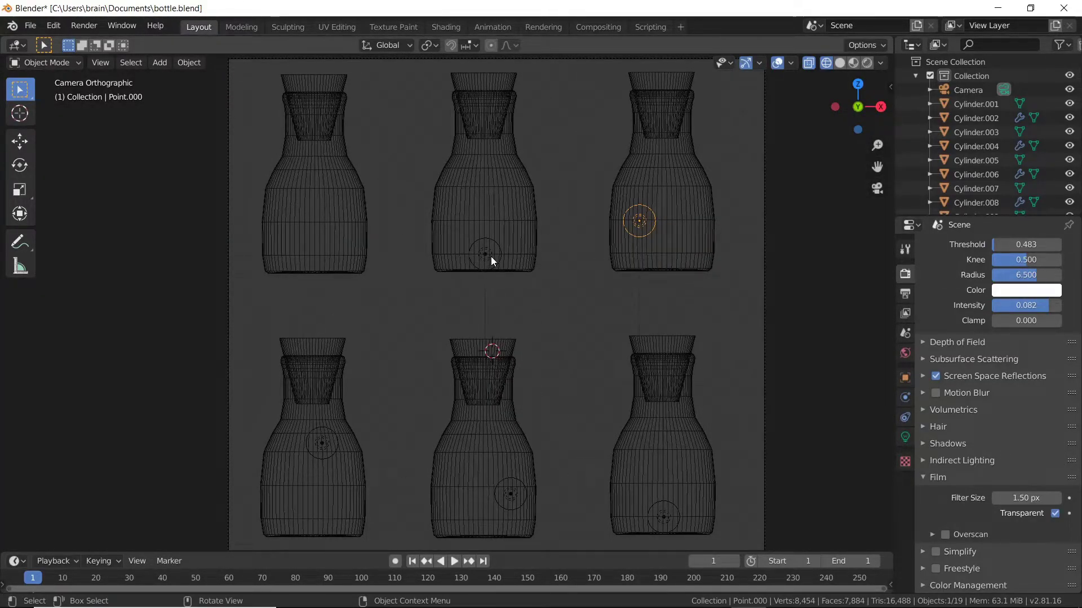
key("z")
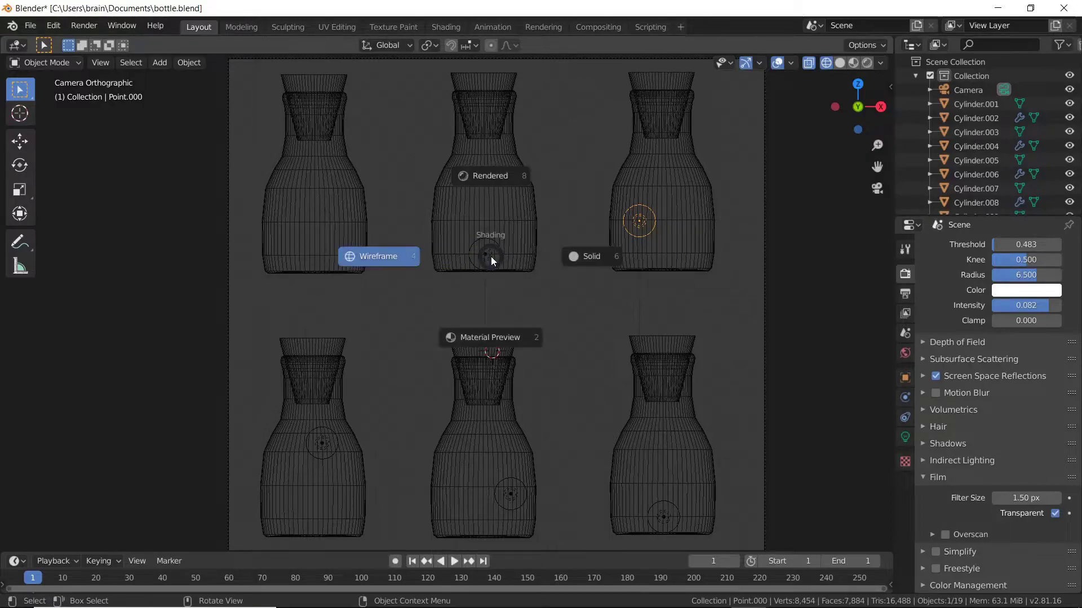
left_click(495, 178)
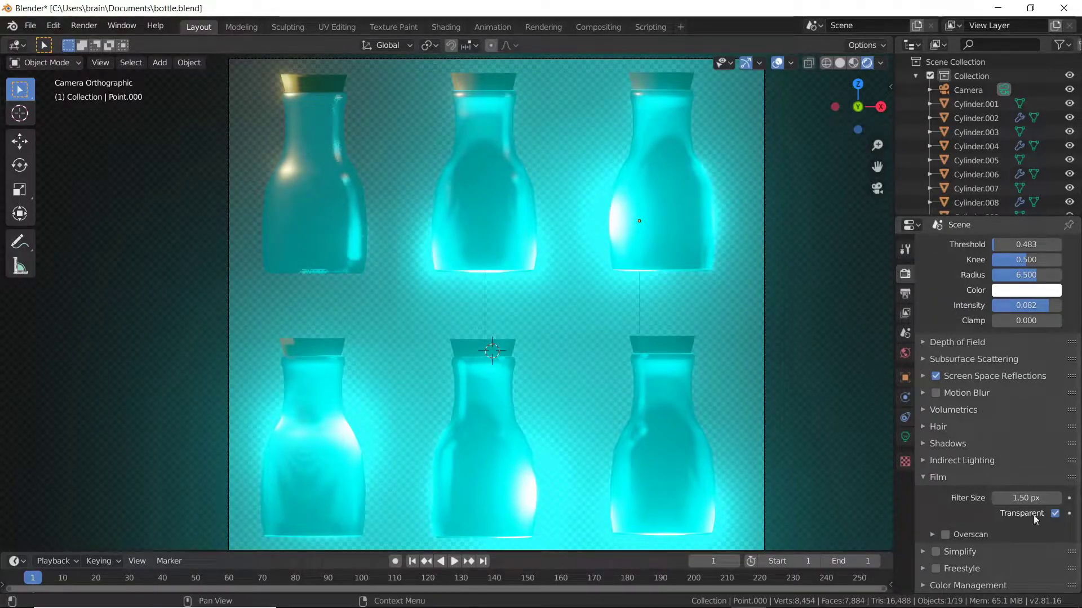
left_click(1054, 513)
left_click(1055, 513)
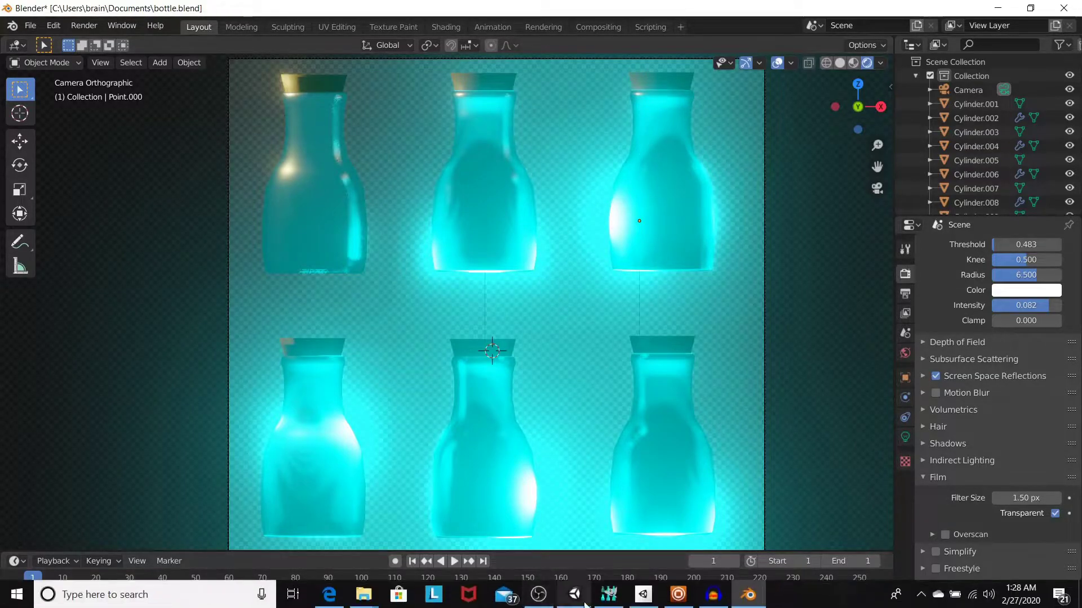
Bring GIMP forward and zoom in closely on two of the bottles.
left_click(609, 594)
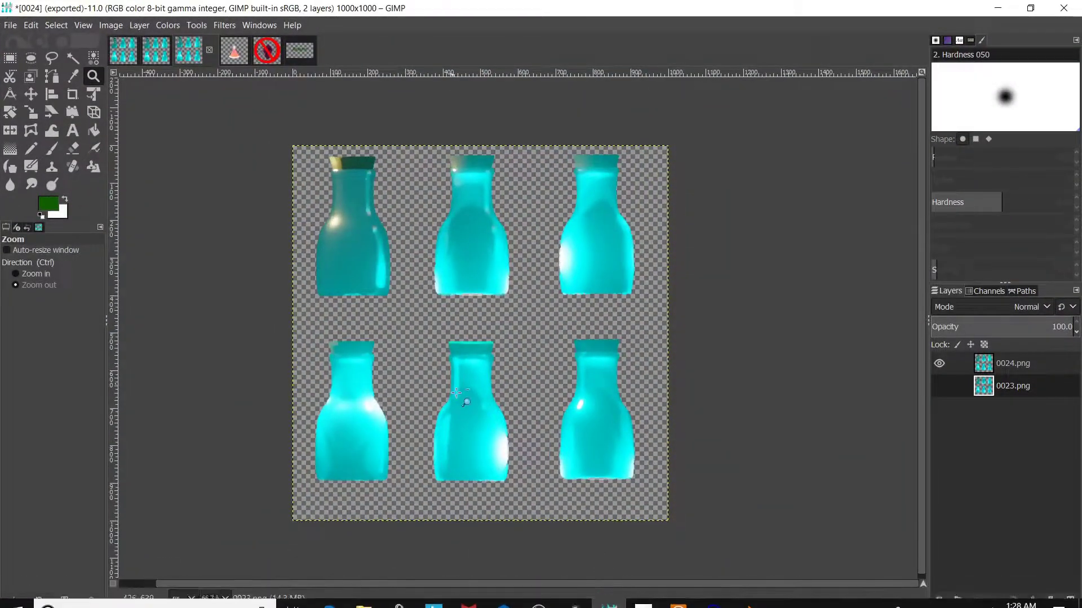
left_click(45, 274)
left_click_drag(304, 319, 519, 490)
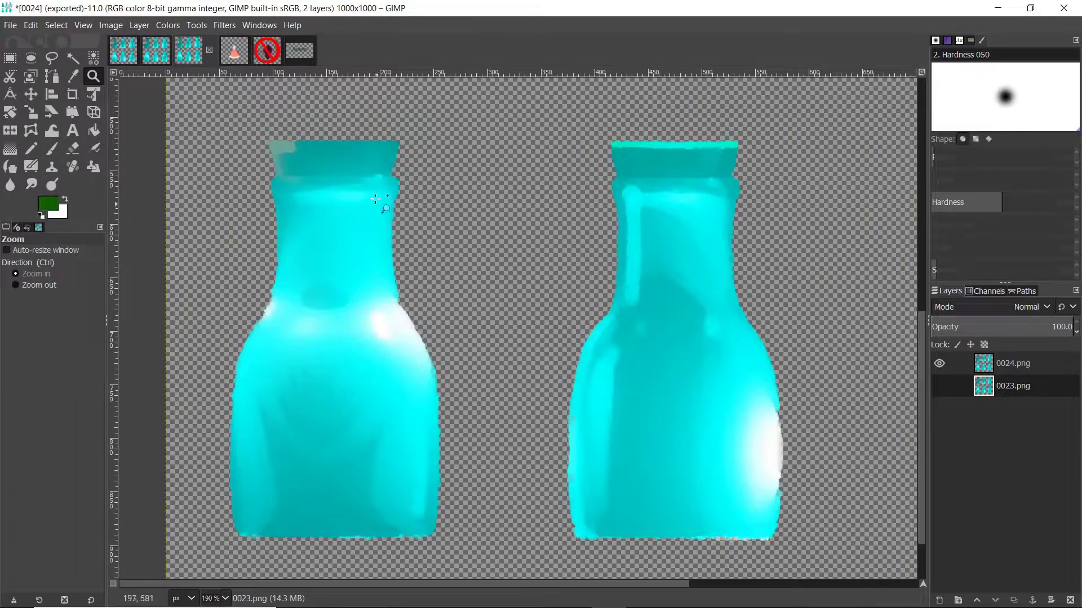
Zoom back out and recentre the sheet so all six bottles show.
left_click(59, 288)
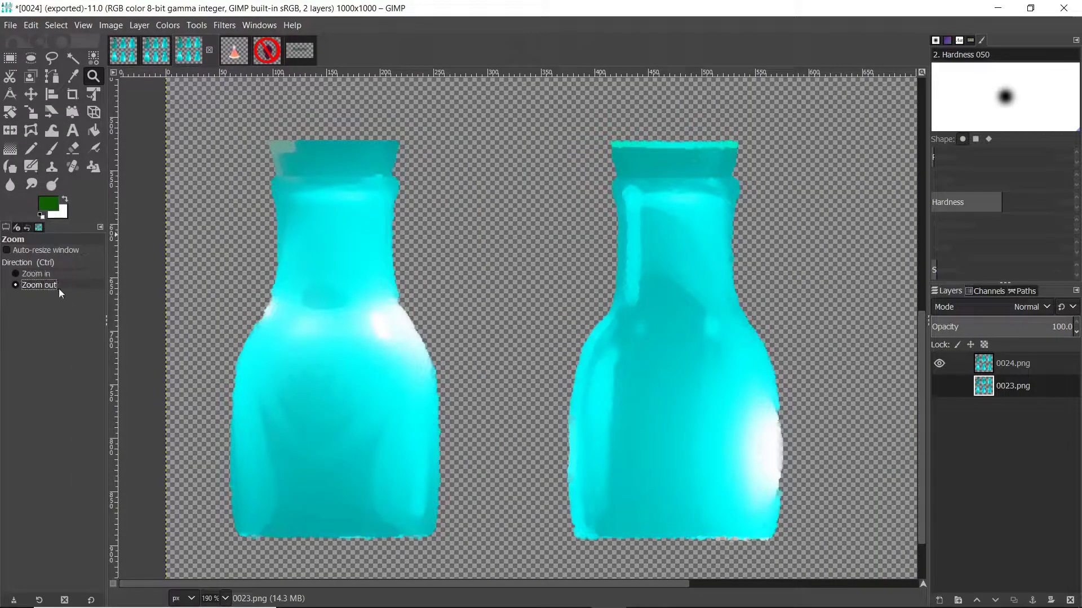
left_click(597, 282)
left_click(600, 282)
left_click(603, 283)
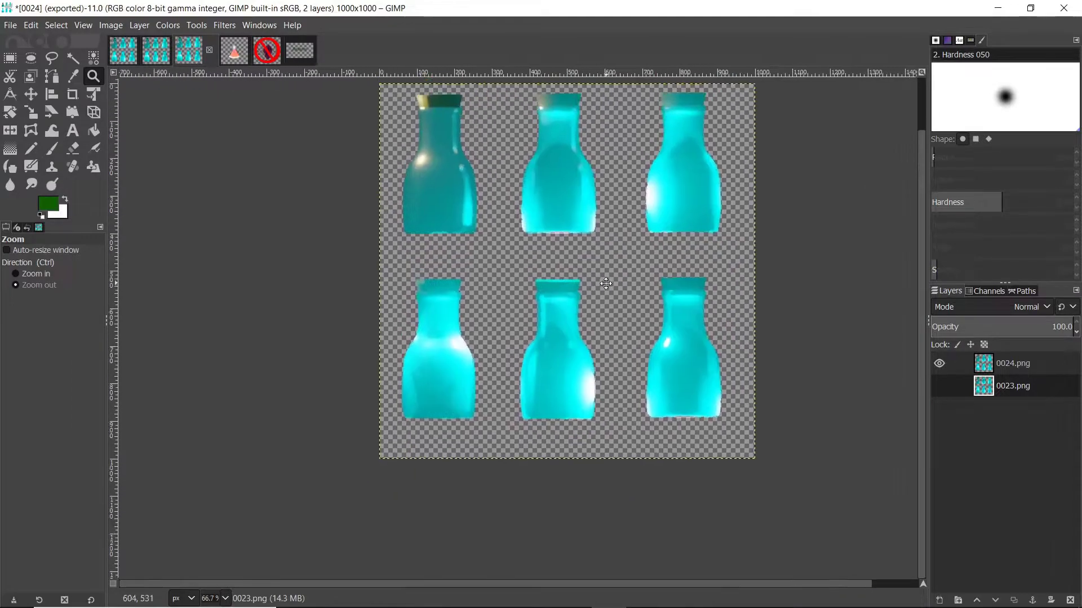
middle_click_drag(606, 283, 517, 341)
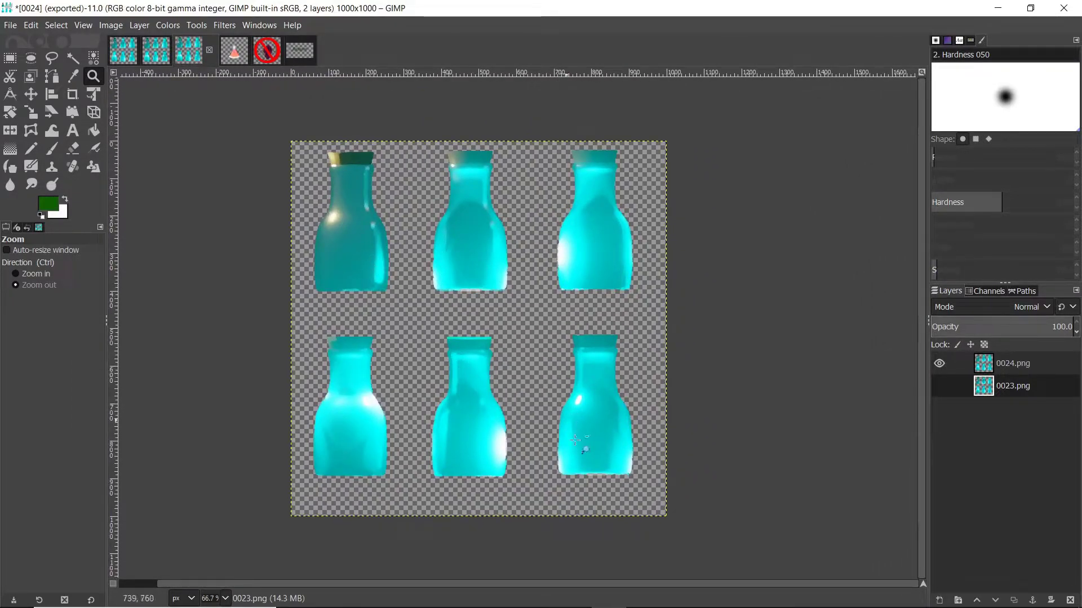
mouse_move(608, 603)
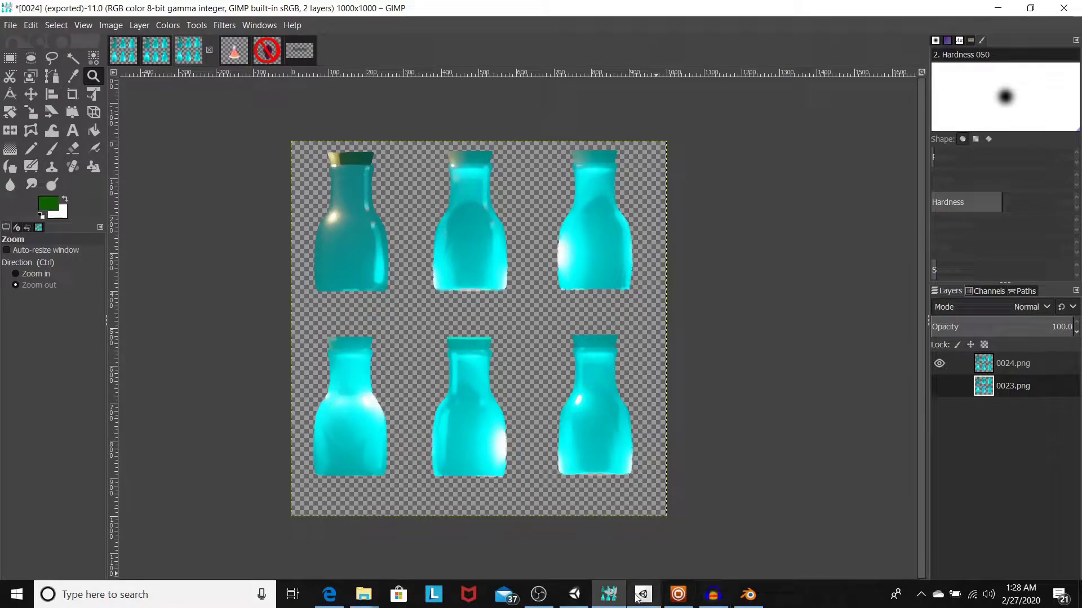
Bring Unity forward, expand the 0023 sheet to list its frames, and show its import settings.
mouse_move(574, 594)
left_click(582, 530)
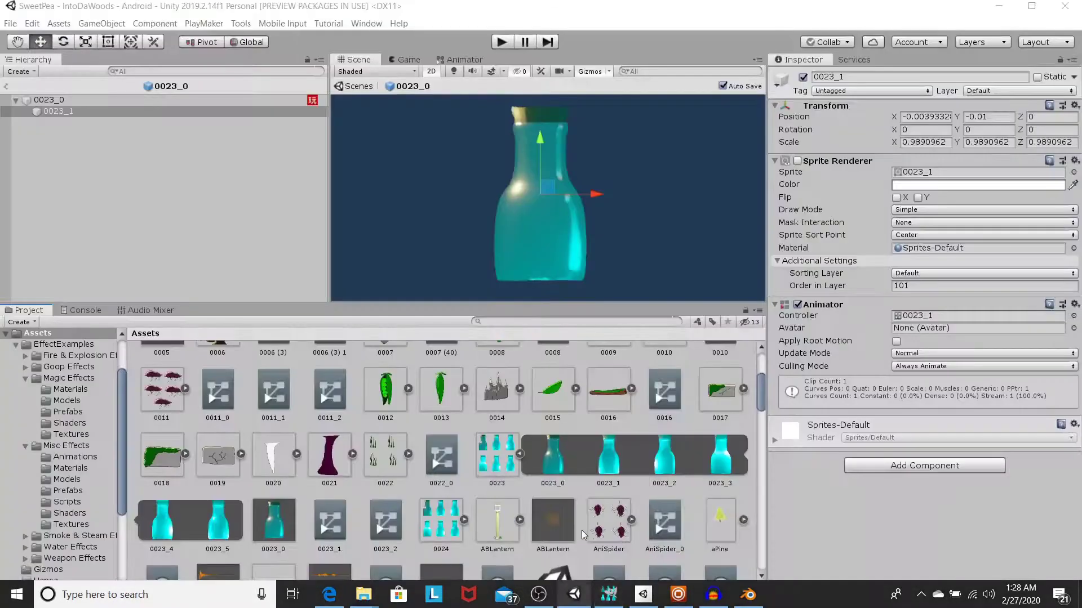
middle_click_drag(551, 197, 524, 208)
scroll(529, 220, "down", 2)
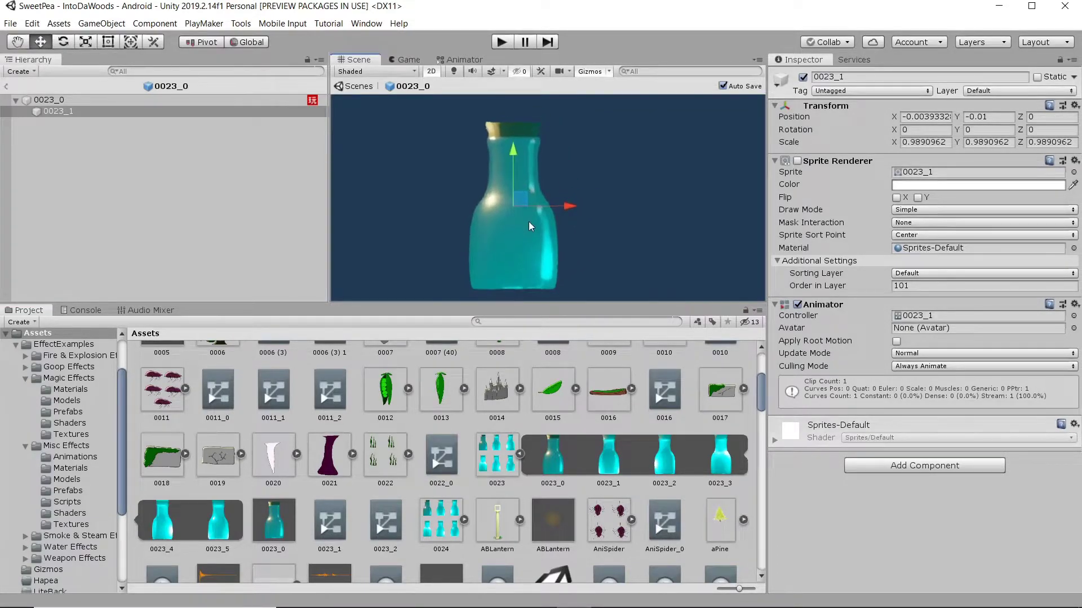
left_click(520, 455)
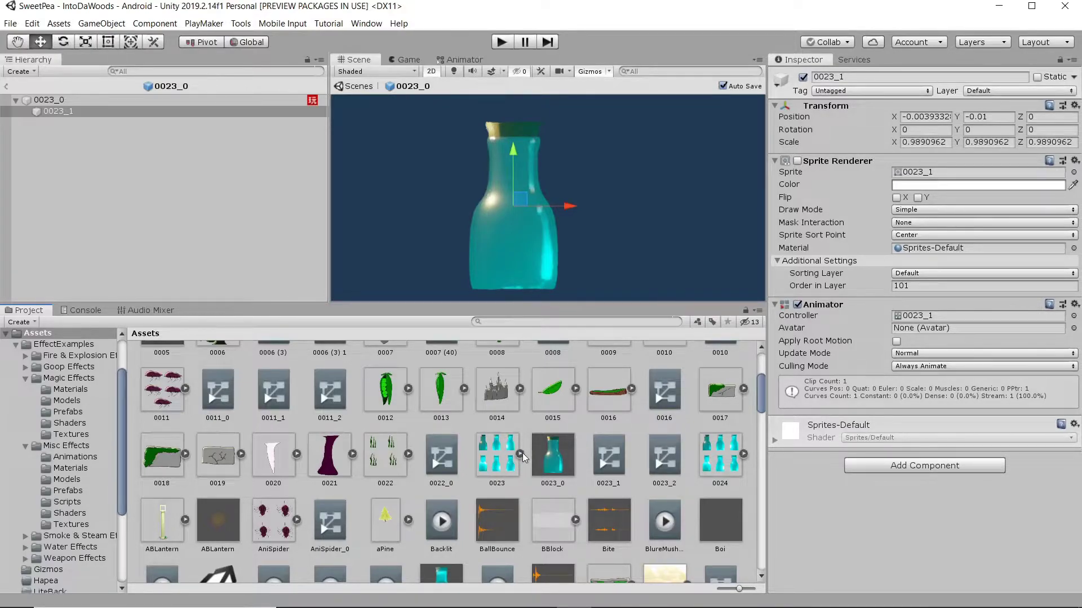
left_click(519, 454)
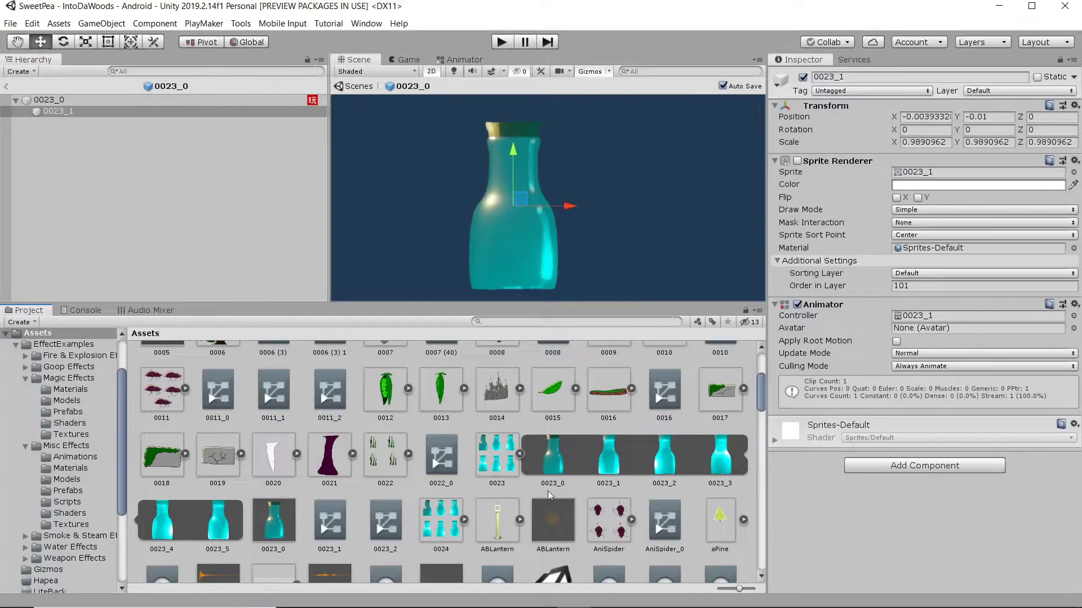
left_click(499, 464)
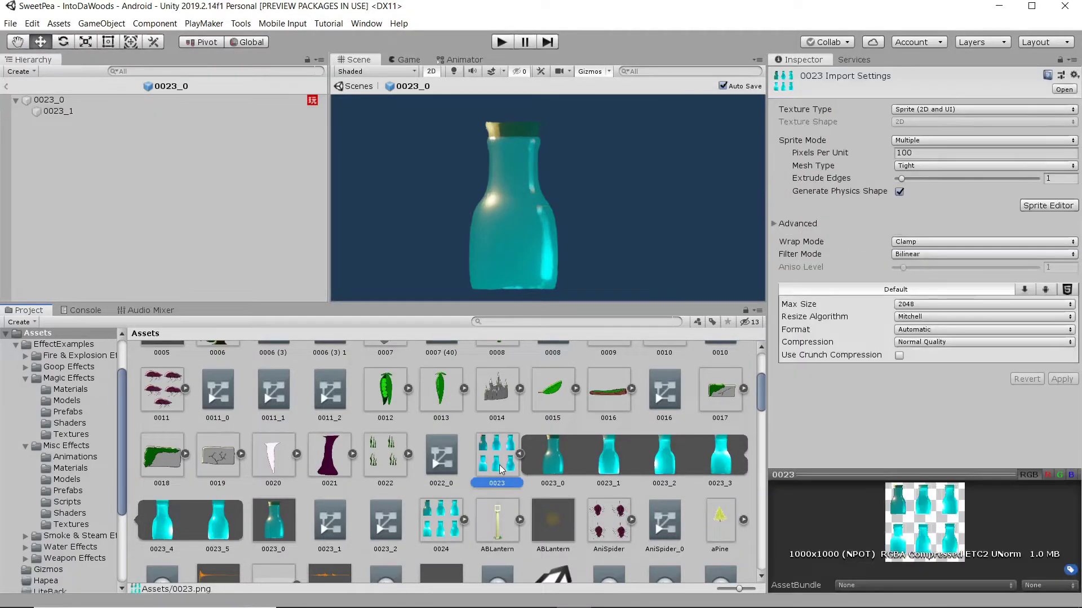
left_click(1045, 206)
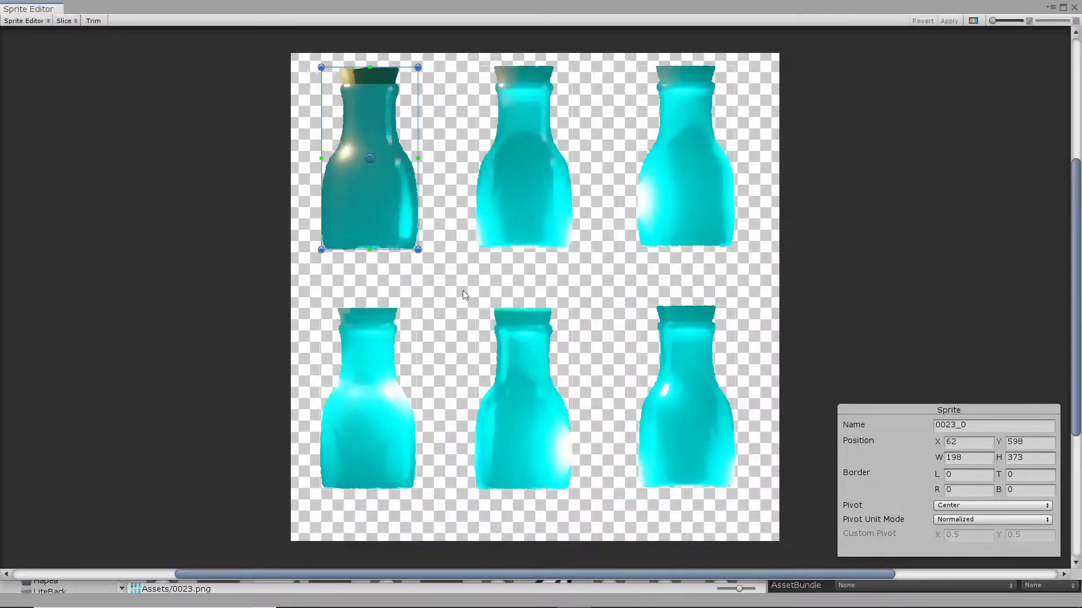
left_click(539, 184)
left_click(662, 184)
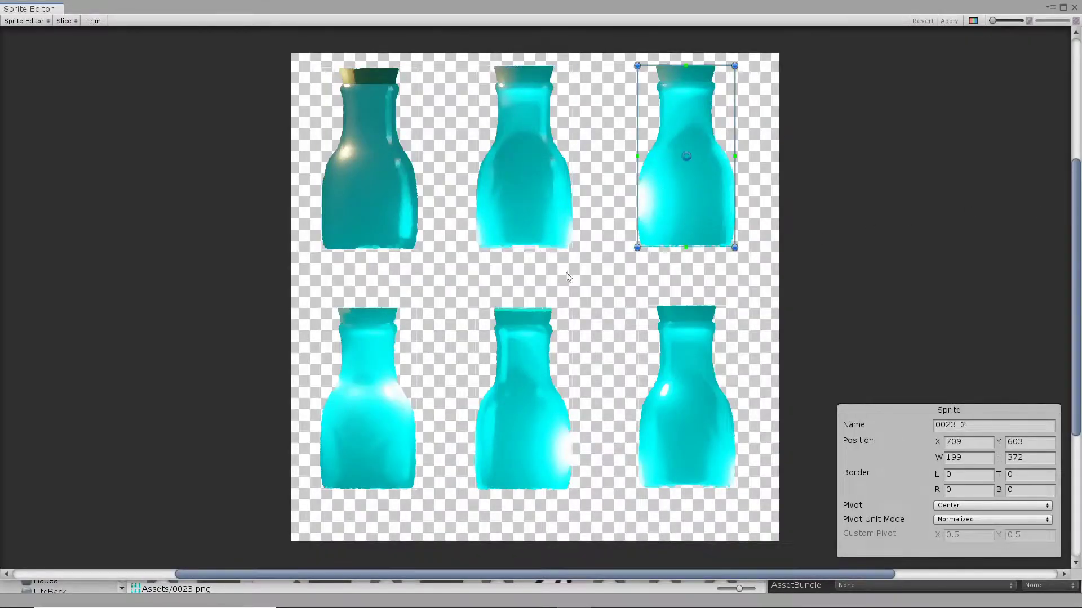
left_click(393, 414)
left_click(513, 414)
left_click(669, 416)
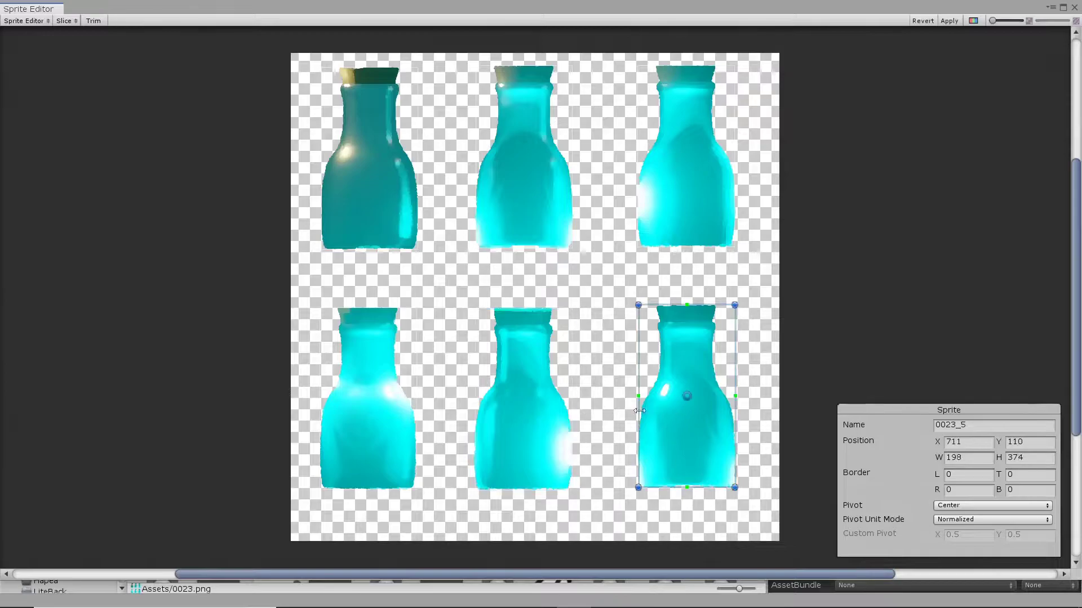
left_click(496, 430)
left_click(359, 417)
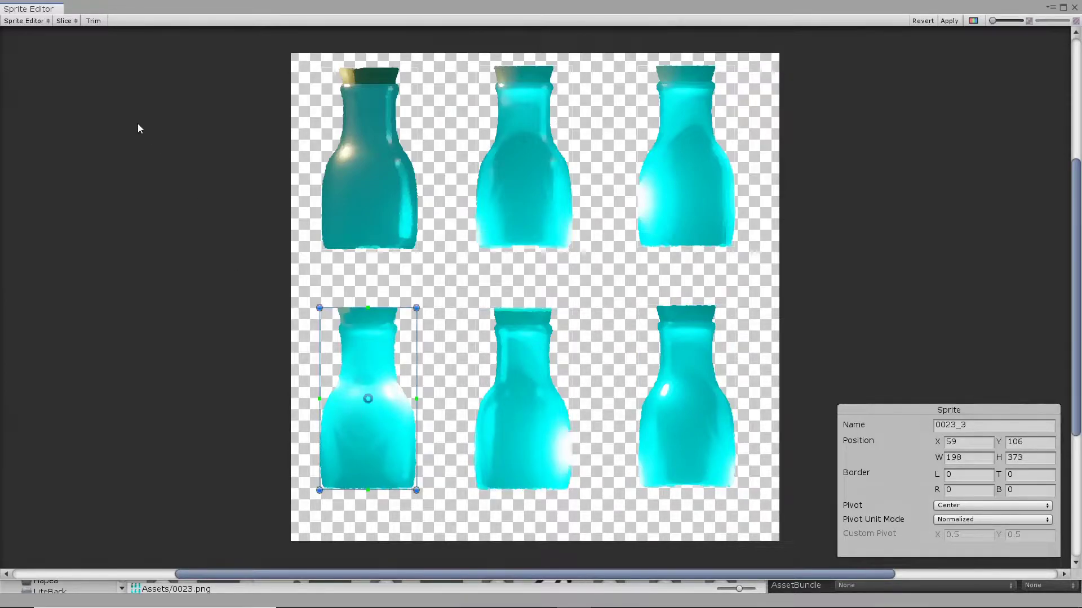
left_click(68, 21)
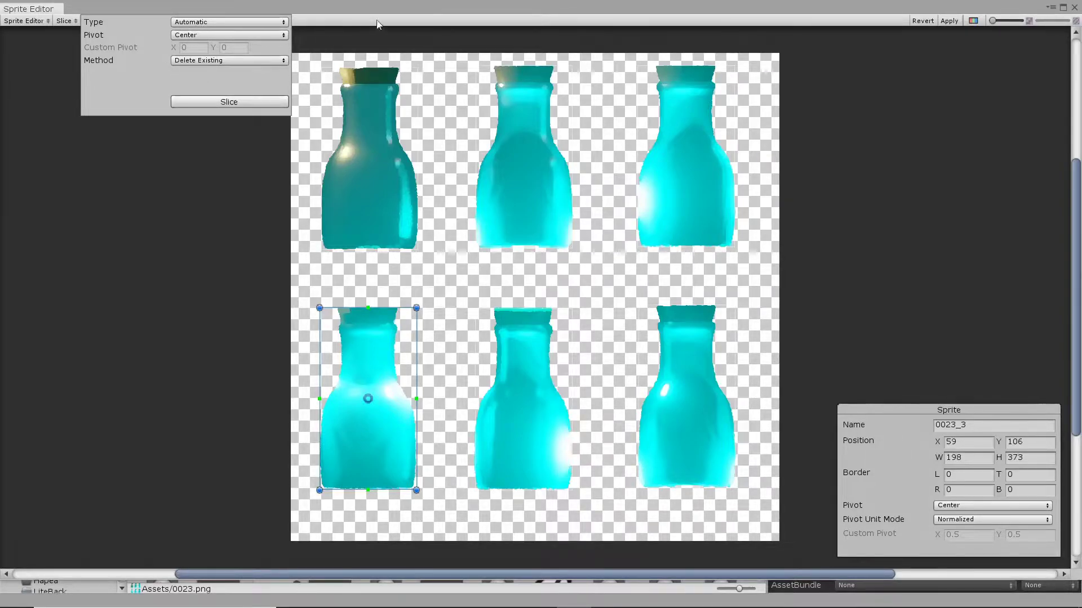
left_click(399, 17)
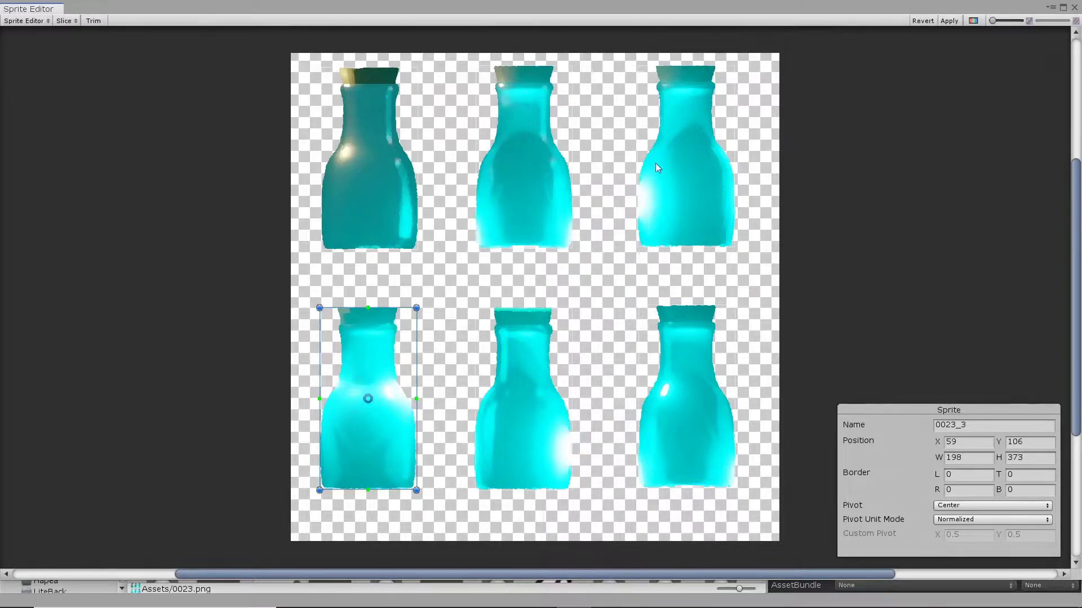
left_click(1073, 7)
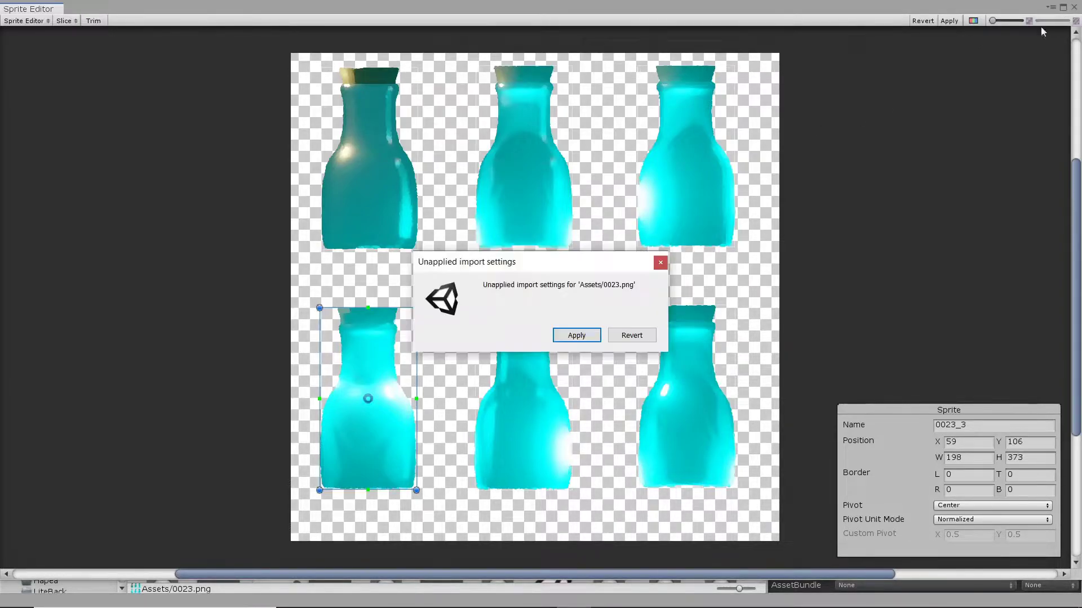
left_click(631, 336)
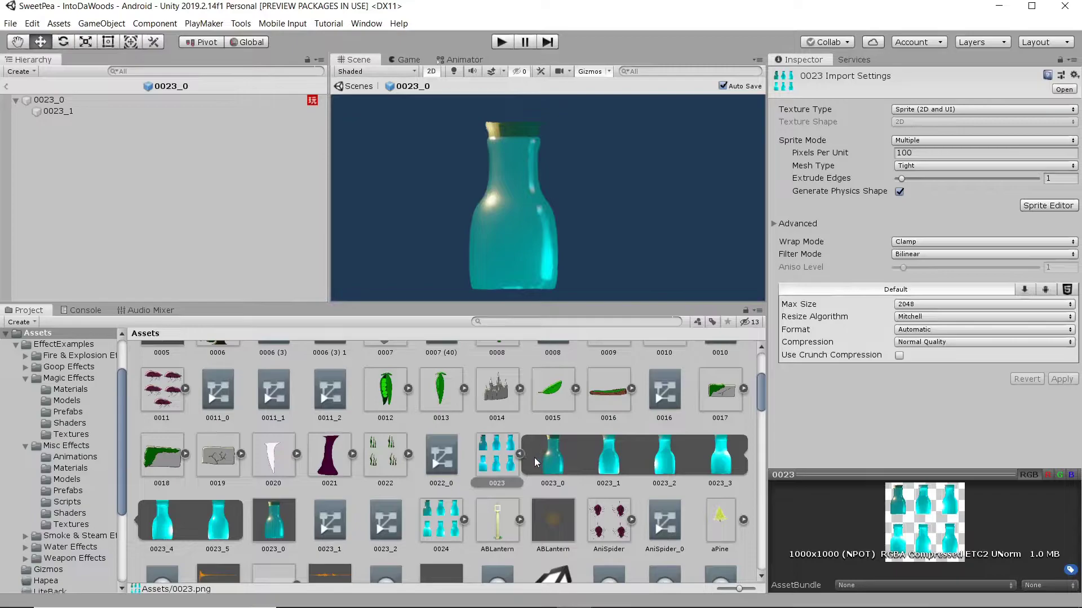
left_click(521, 453)
Toggle the 0023_0 Sprite Renderer off and on, then enable the Sprite Renderer on 0023_1.
left_click(51, 100)
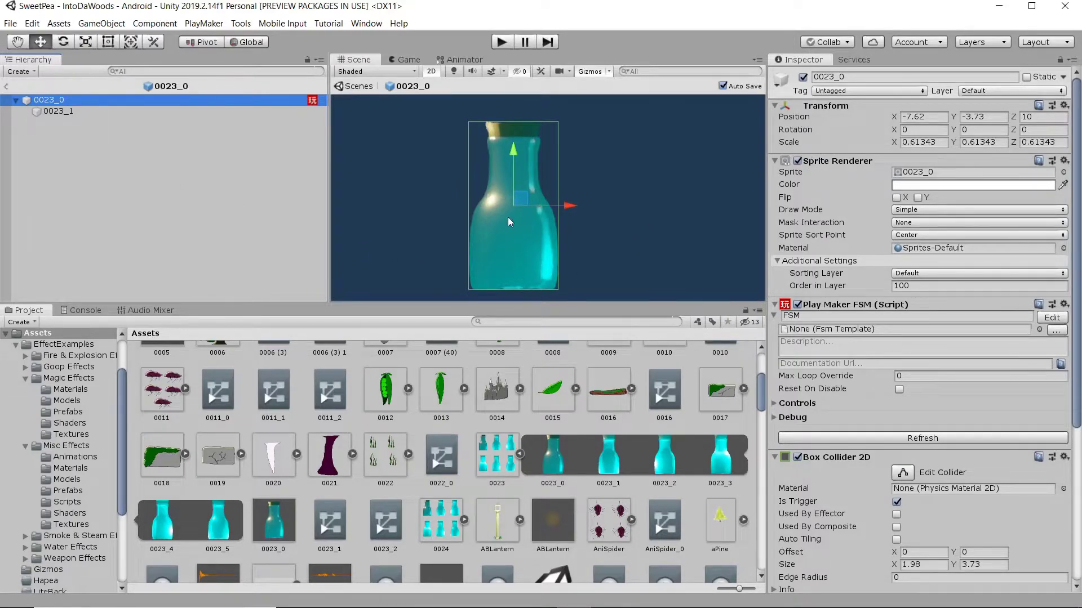
scroll(898, 261, "down", 7)
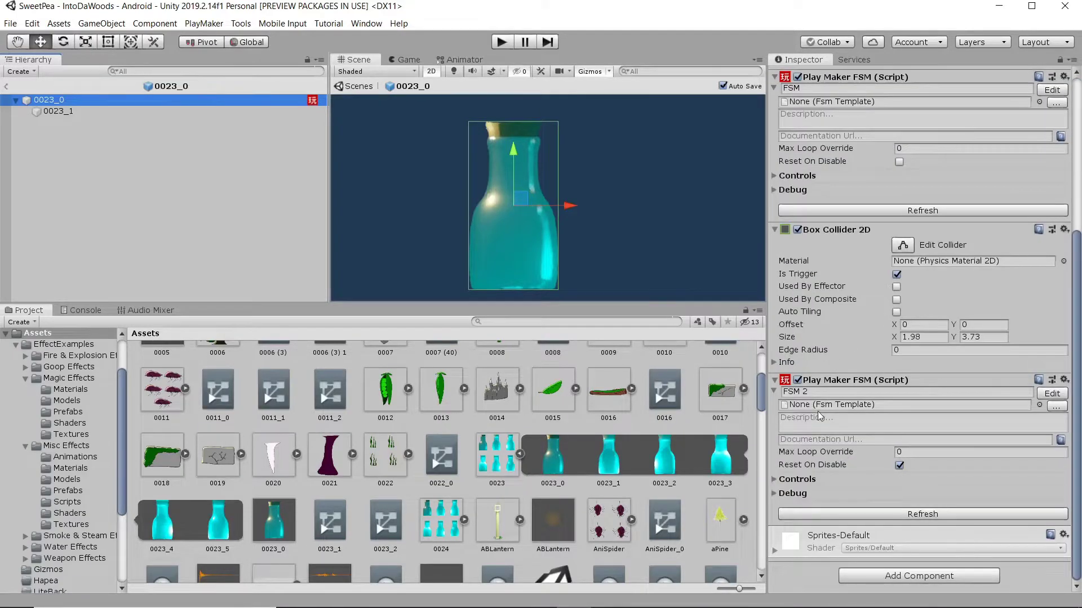
scroll(817, 411, "up", 7)
left_click(797, 161)
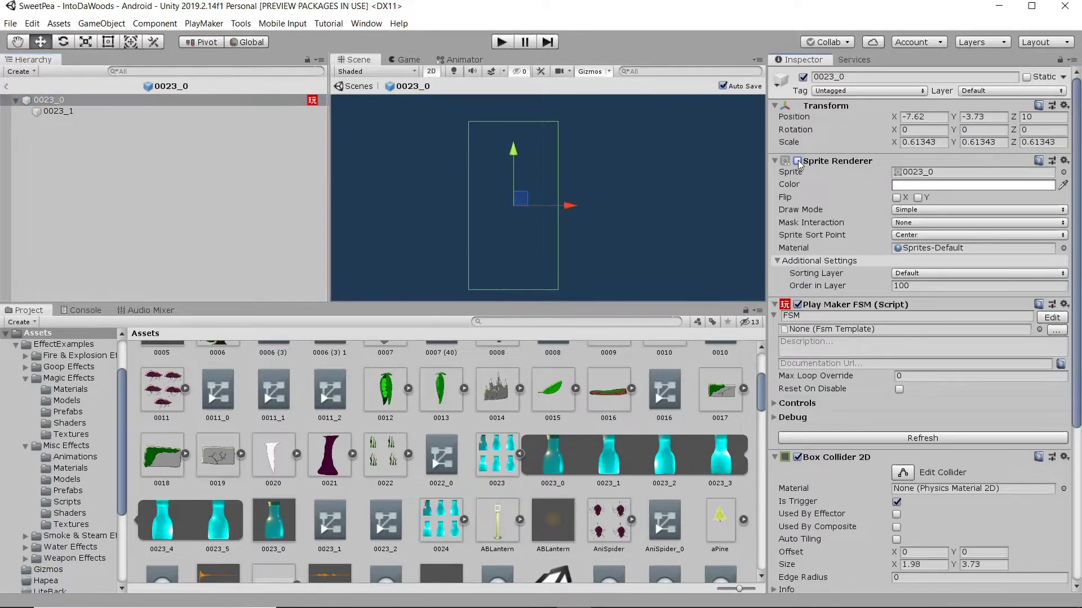
left_click(796, 162)
left_click(59, 115)
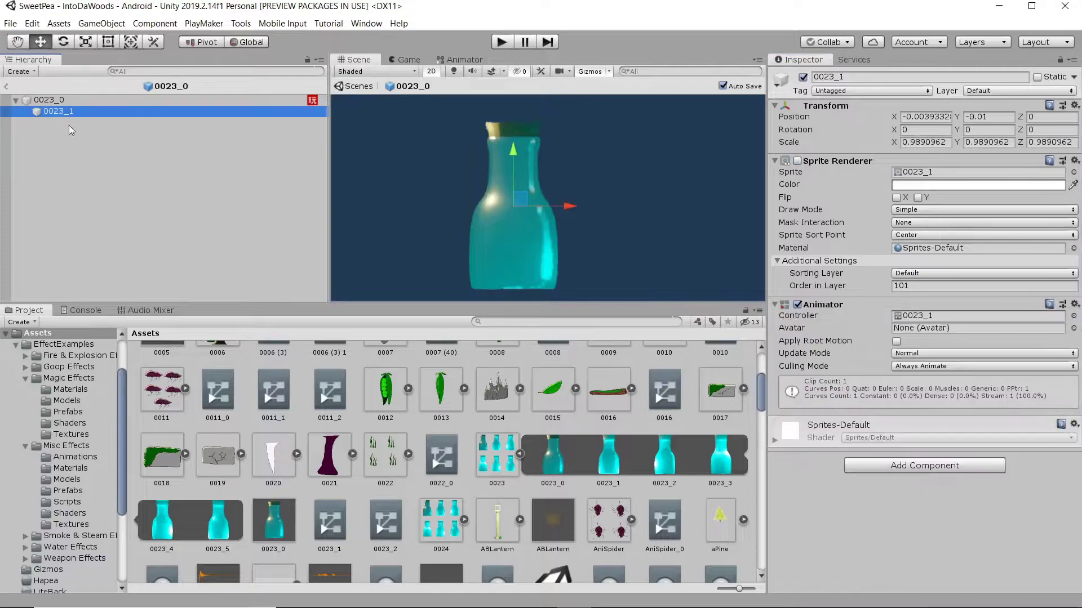
left_click(796, 161)
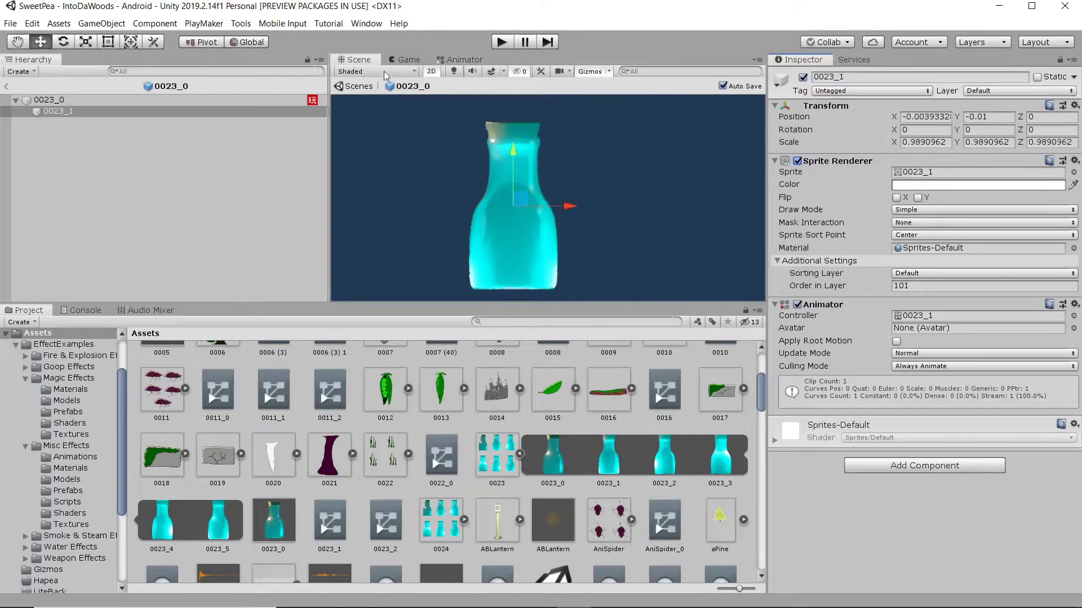
Leave the bottle prefab, then start and stop the game for a quick test.
left_click(6, 86)
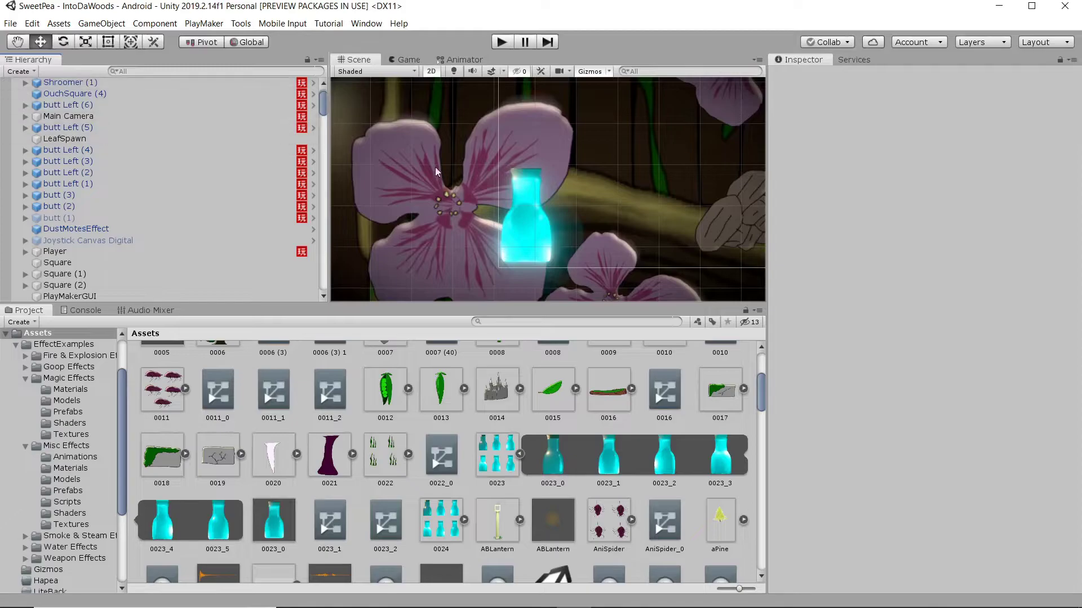
left_click(501, 43)
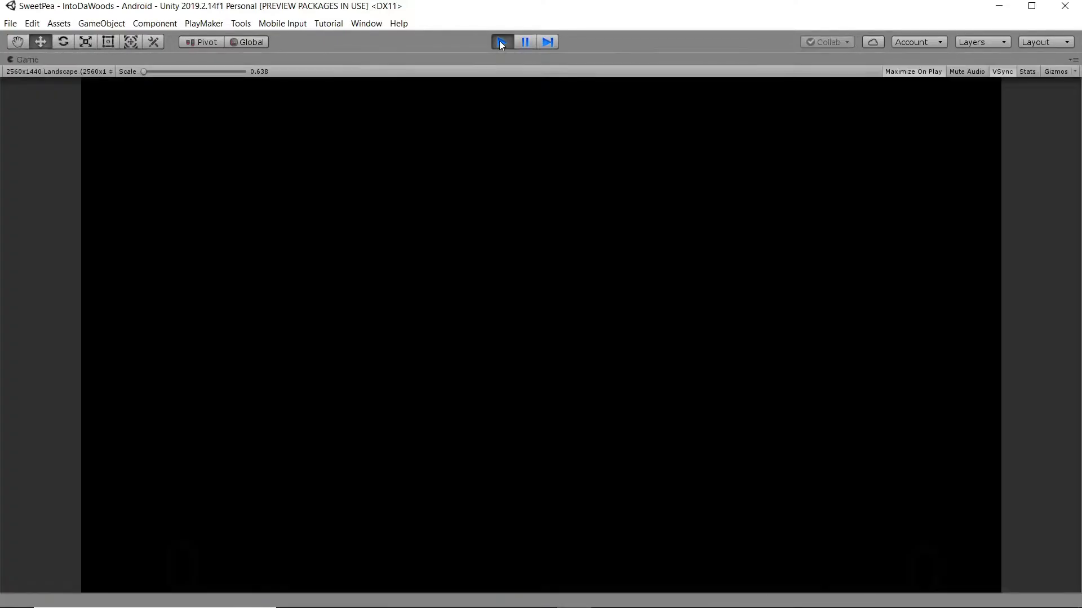
left_click(499, 42)
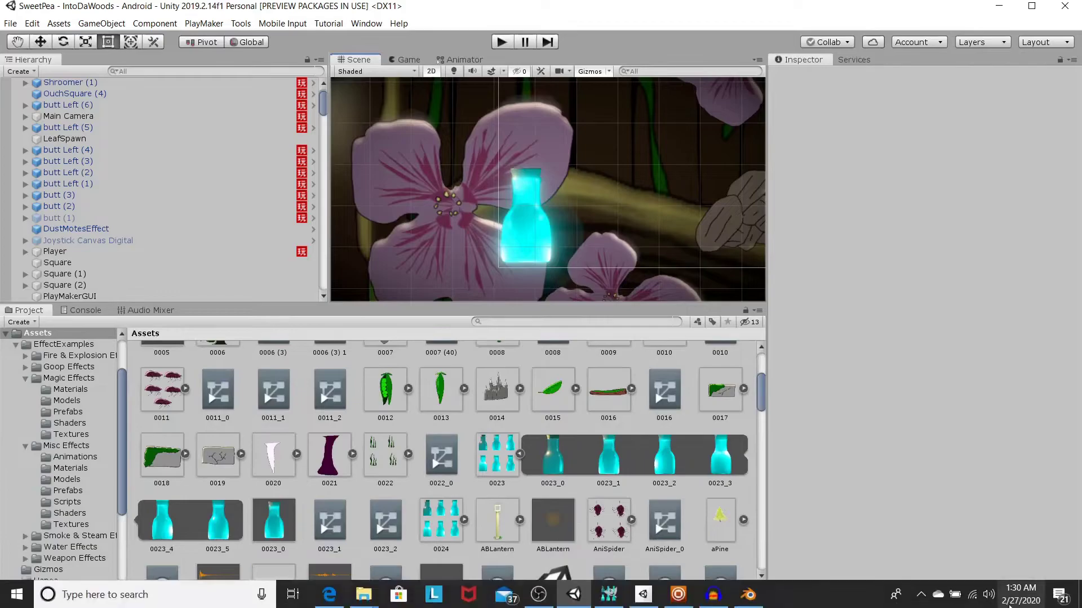
Lower the Windows system volume to 10.
left_click(988, 594)
left_click_drag(1034, 561, 890, 561)
left_click(964, 353)
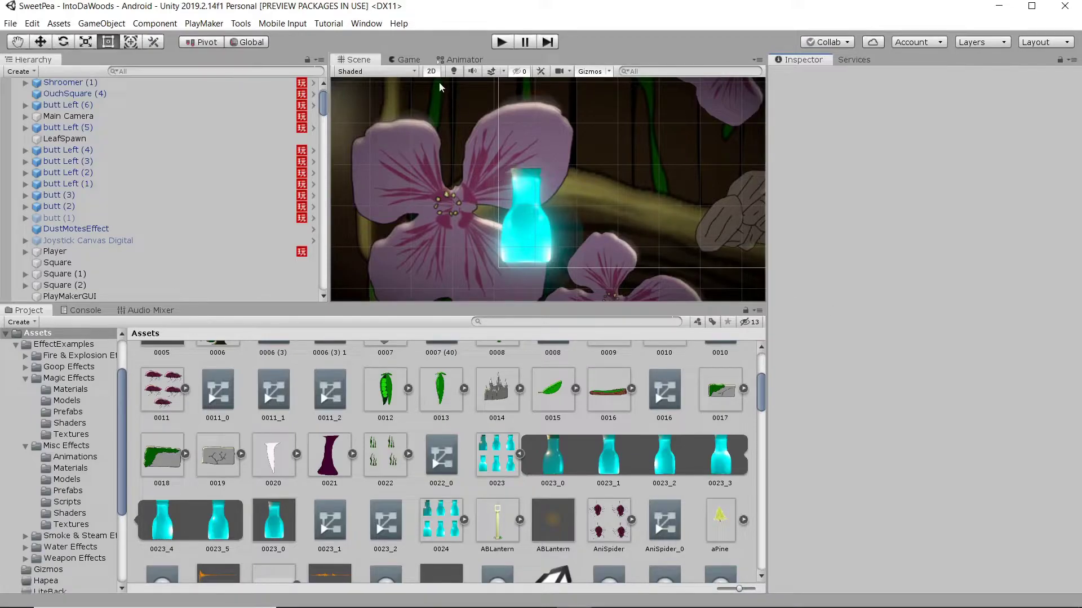
Check the Game and Scene views, then start playing the level again.
left_click(406, 61)
left_click(356, 60)
left_click(500, 42)
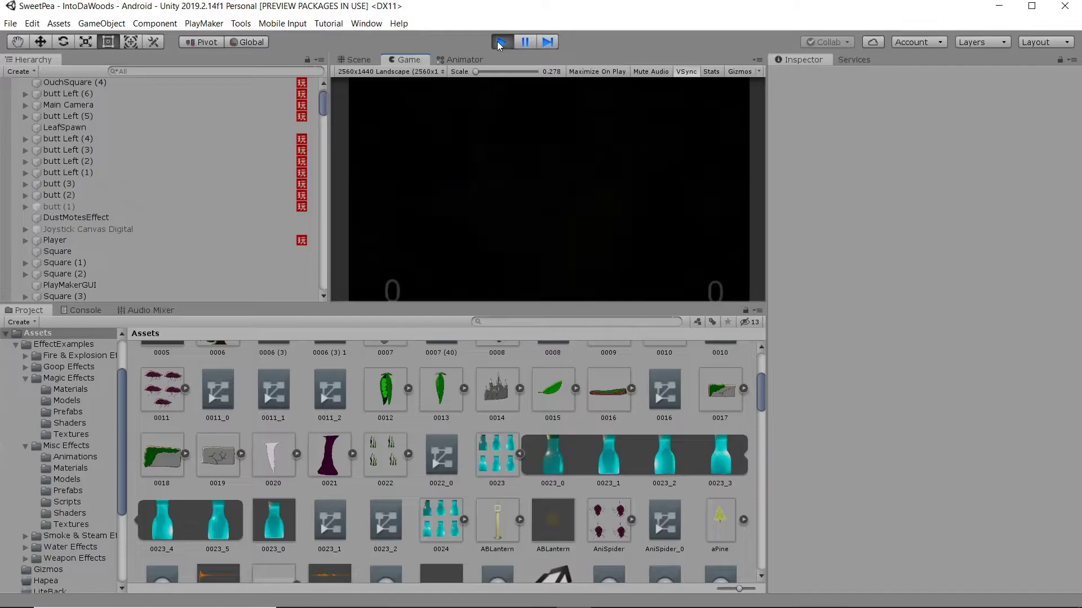
While the game runs, view the glowing bottle close up in the Scene view.
left_click(359, 59)
scroll(558, 208, "down", 5)
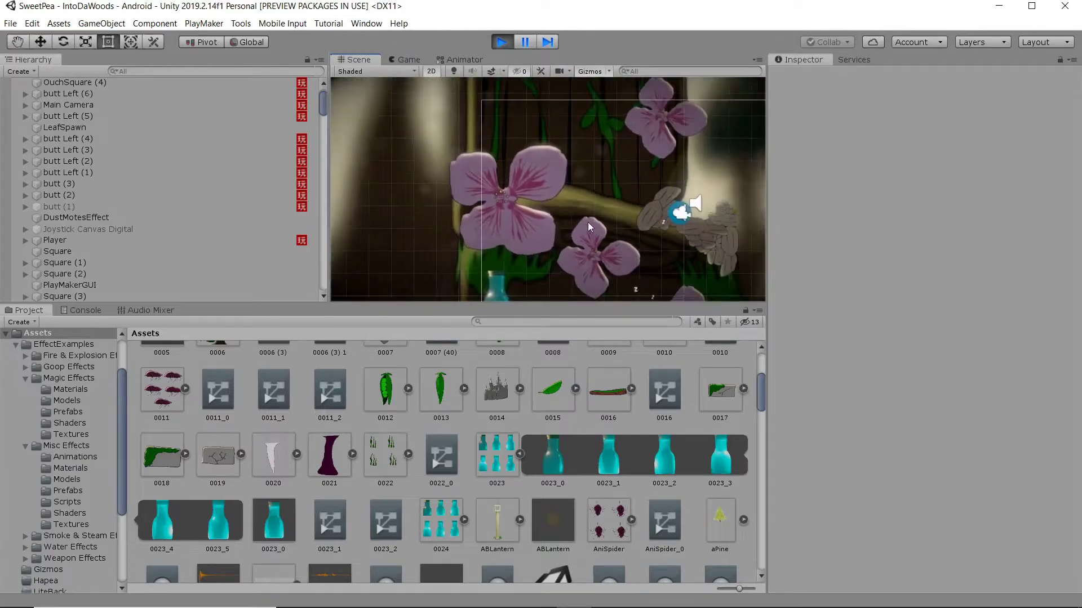
scroll(540, 228, "up", 6)
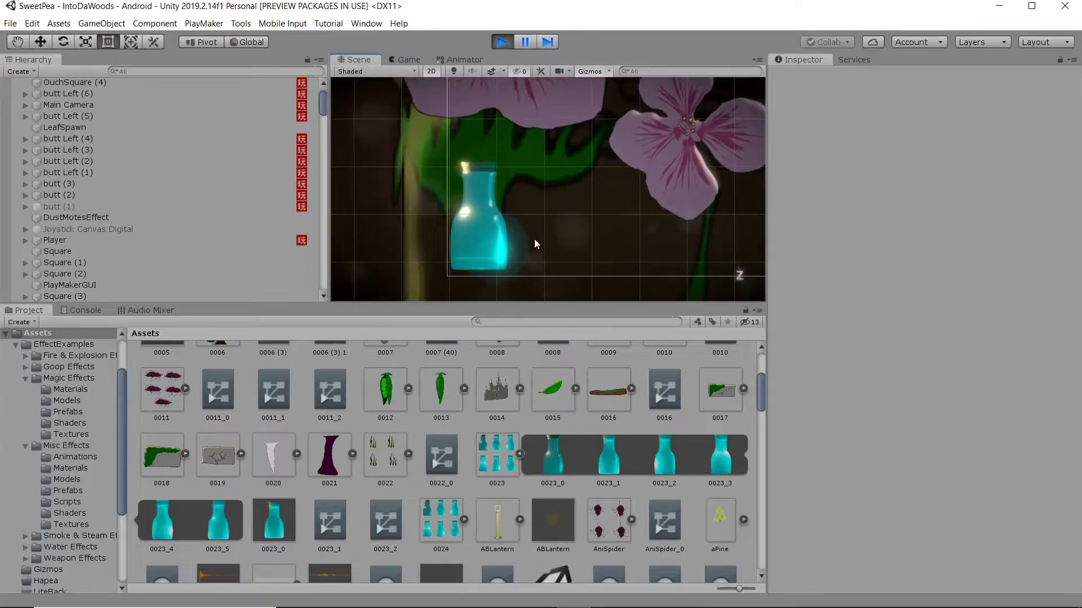
middle_click_drag(560, 222, 623, 235)
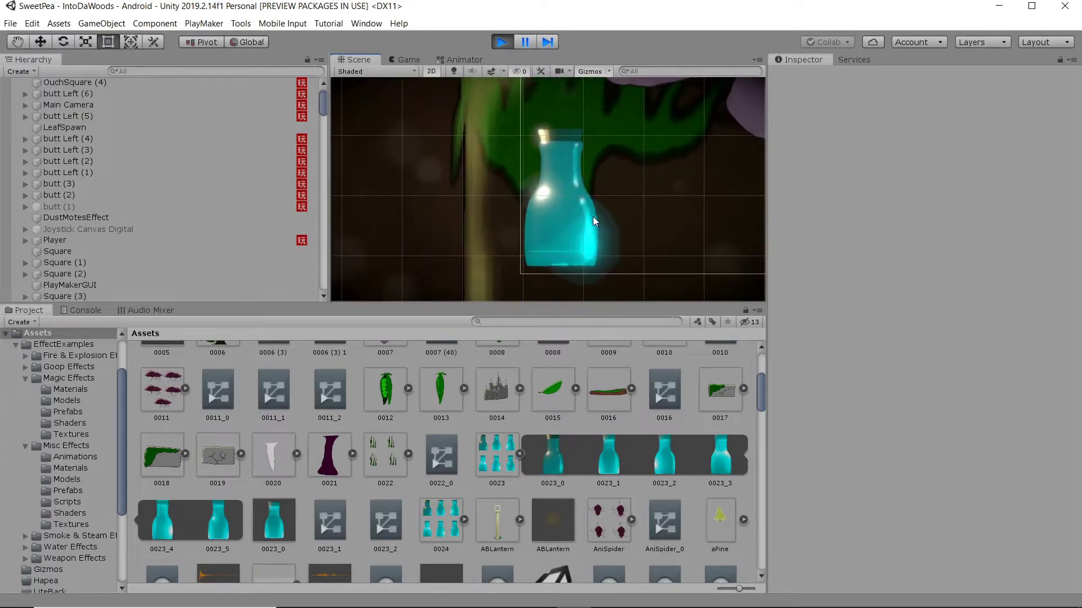
middle_click_drag(628, 162, 607, 170)
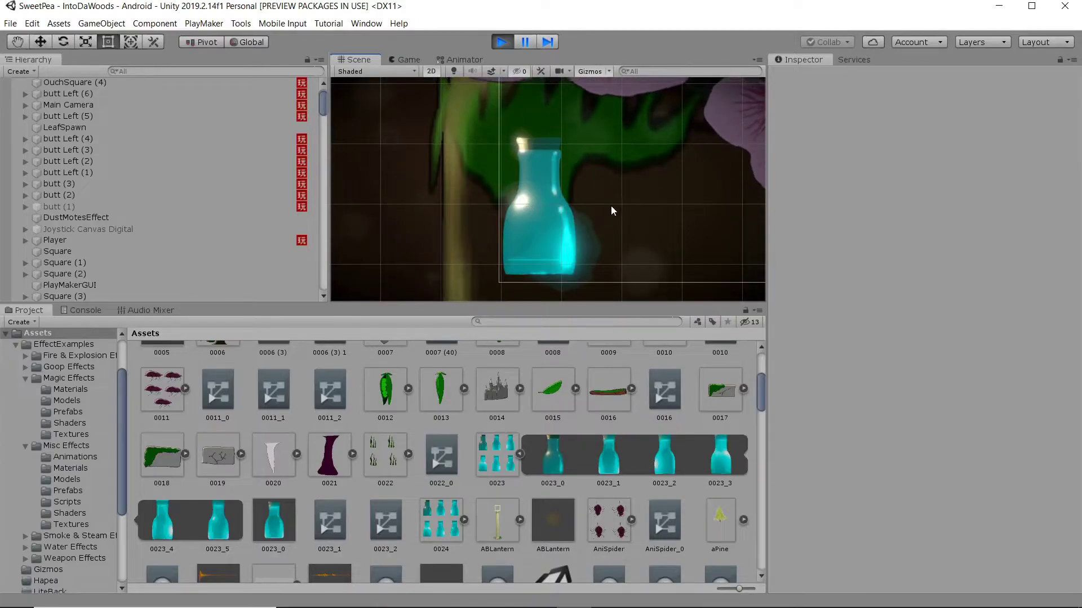
Compare the bottle in the Game view against the Scene close-up, ending on the Game view.
left_click(394, 59)
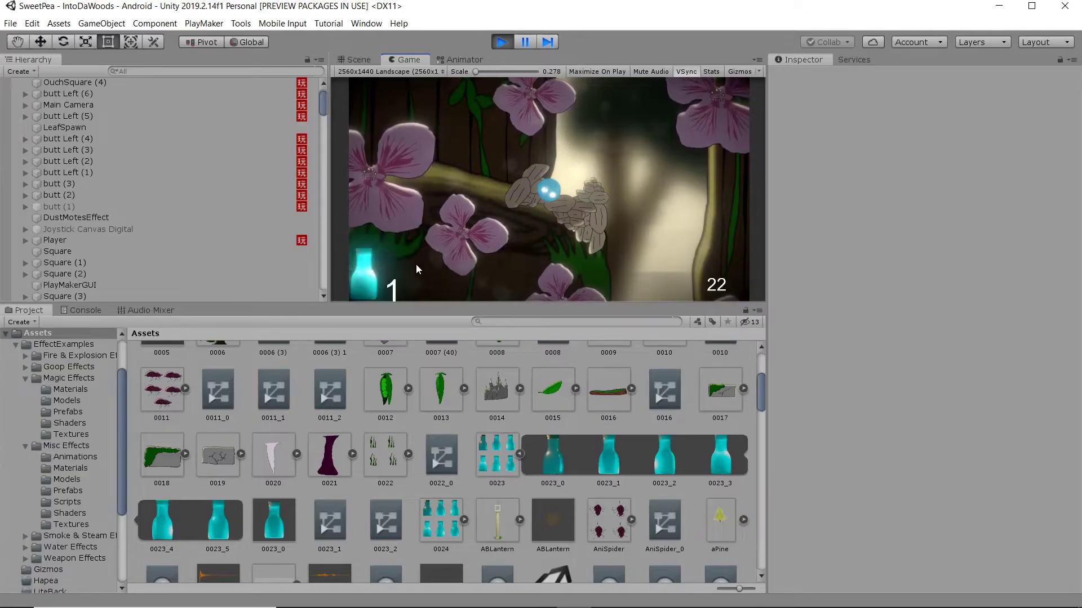
left_click(356, 58)
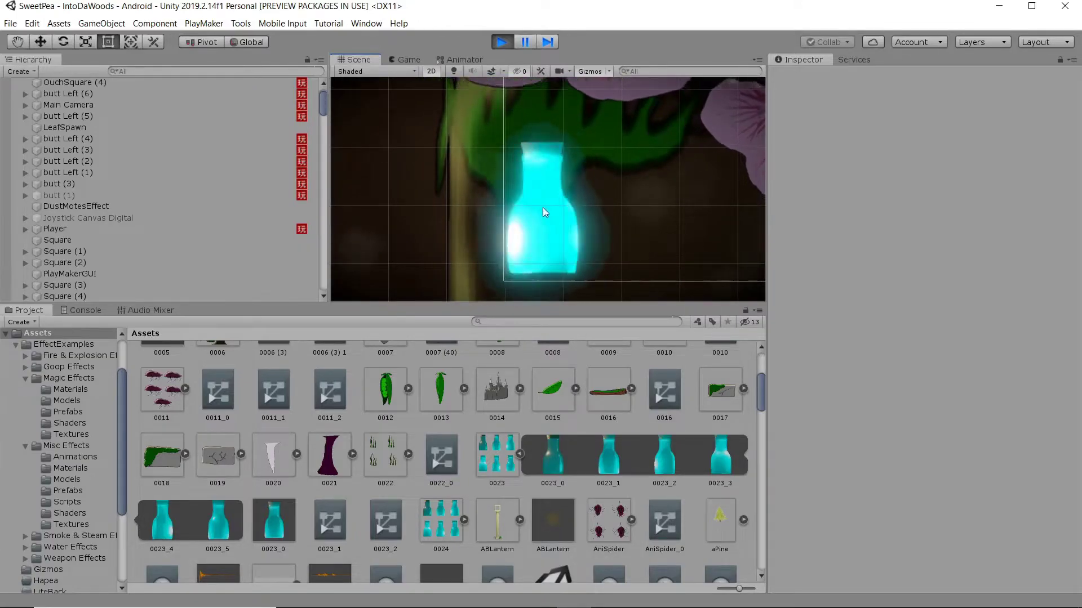
left_click(409, 61)
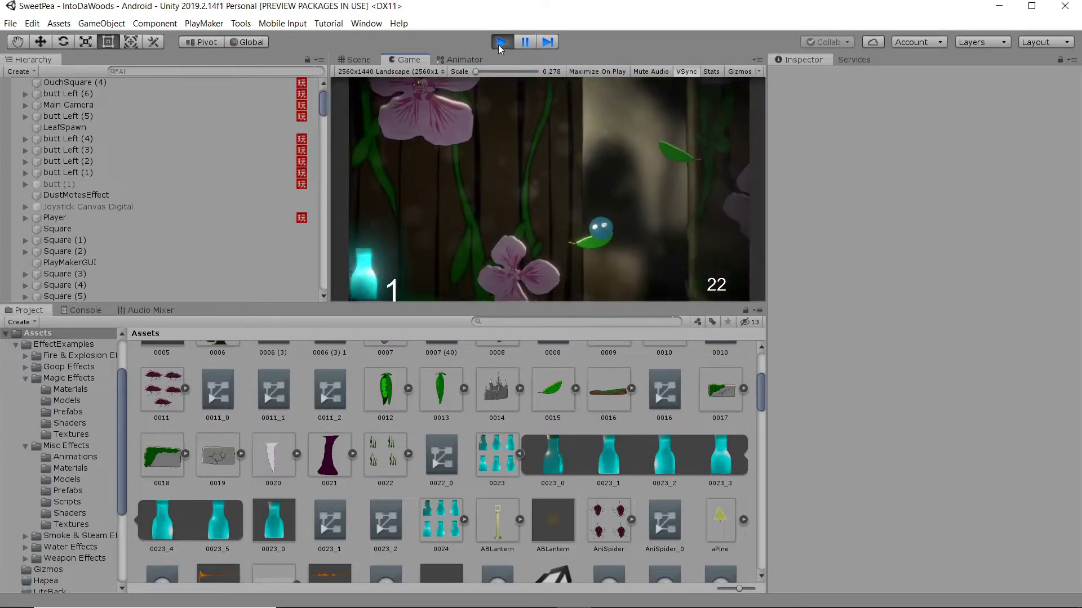
left_click(501, 42)
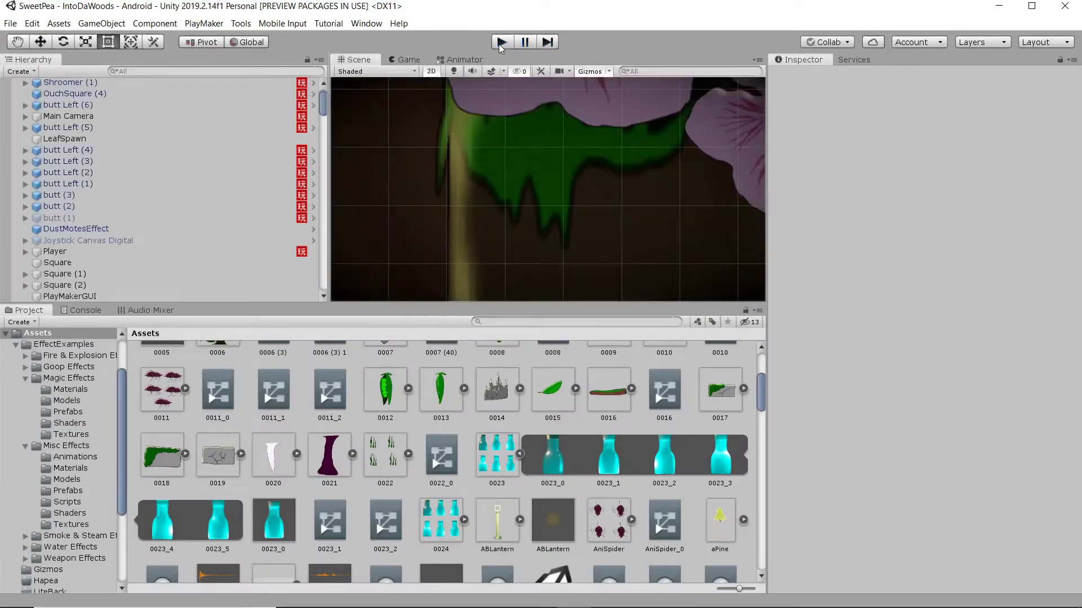
left_click(501, 43)
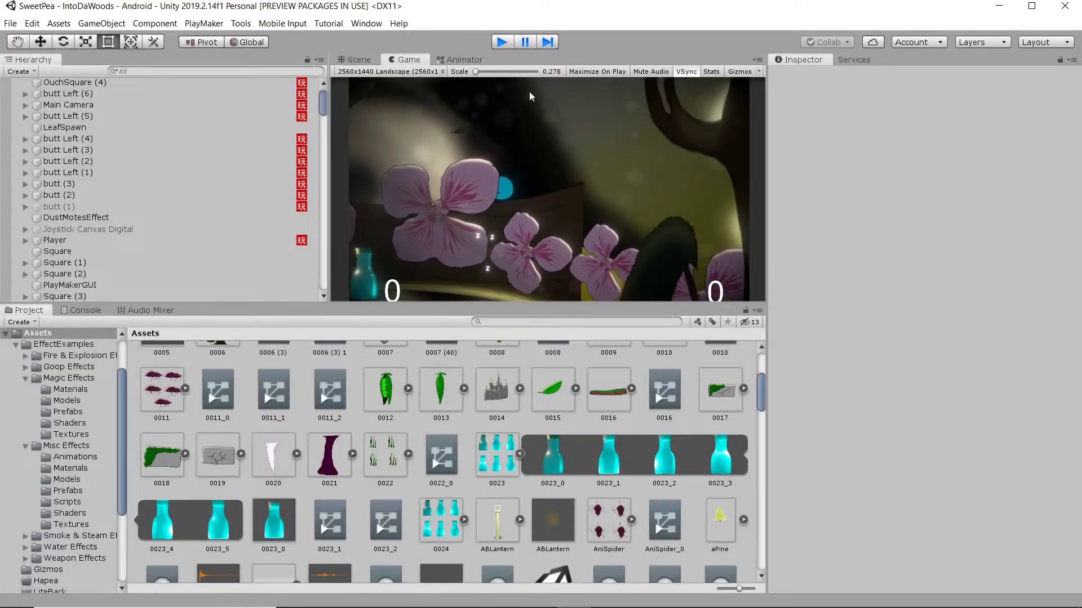
left_click(501, 42)
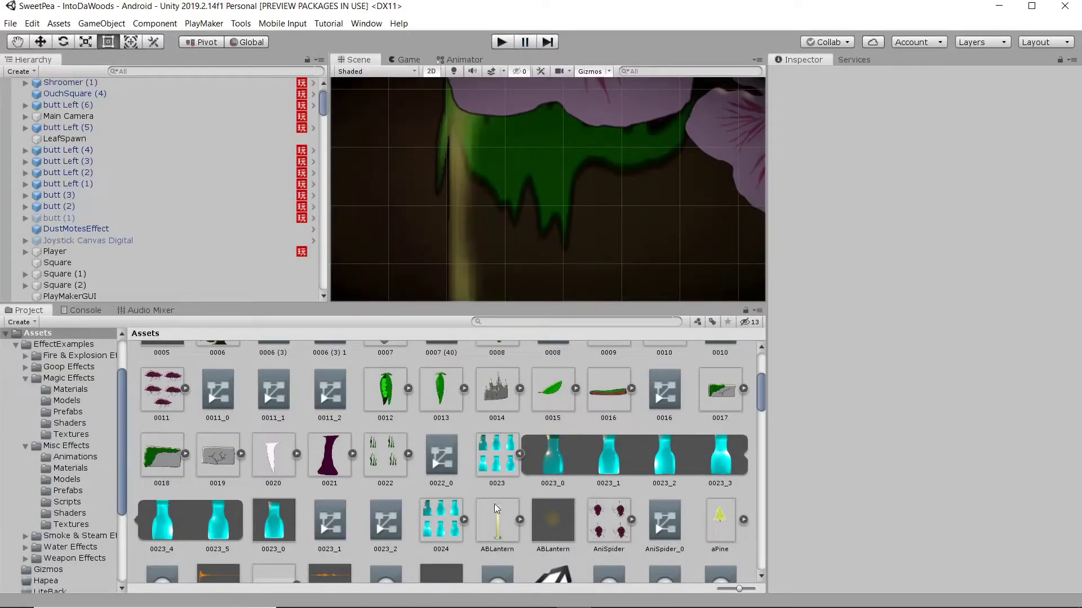
Select the 0022 sprite sheet and expand it to show its sprites.
scroll(426, 461, "down", 2)
scroll(428, 441, "up", 1)
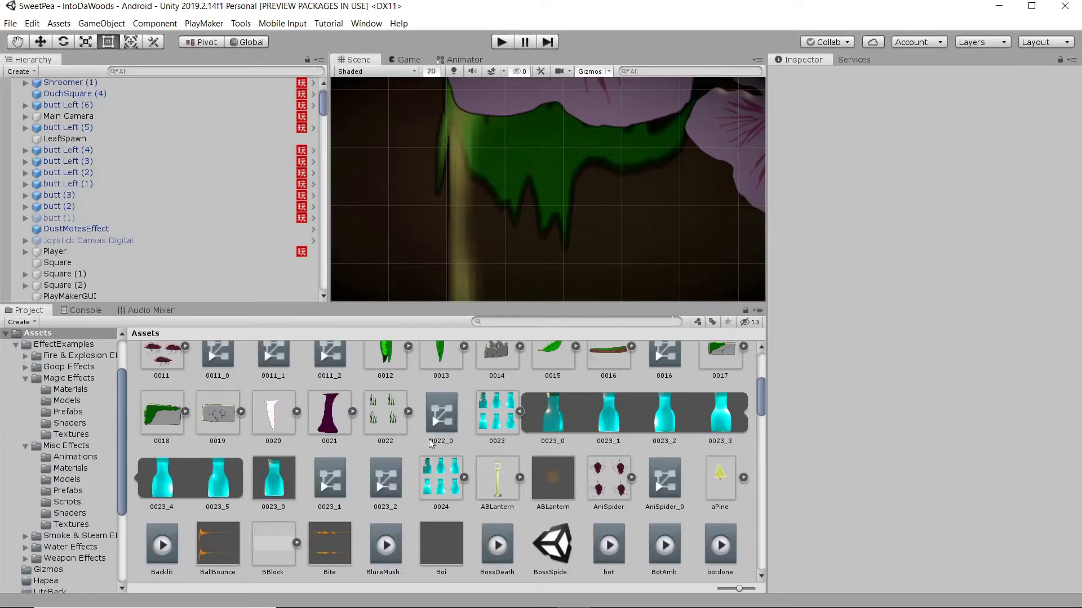
left_click(381, 417)
left_click(408, 413)
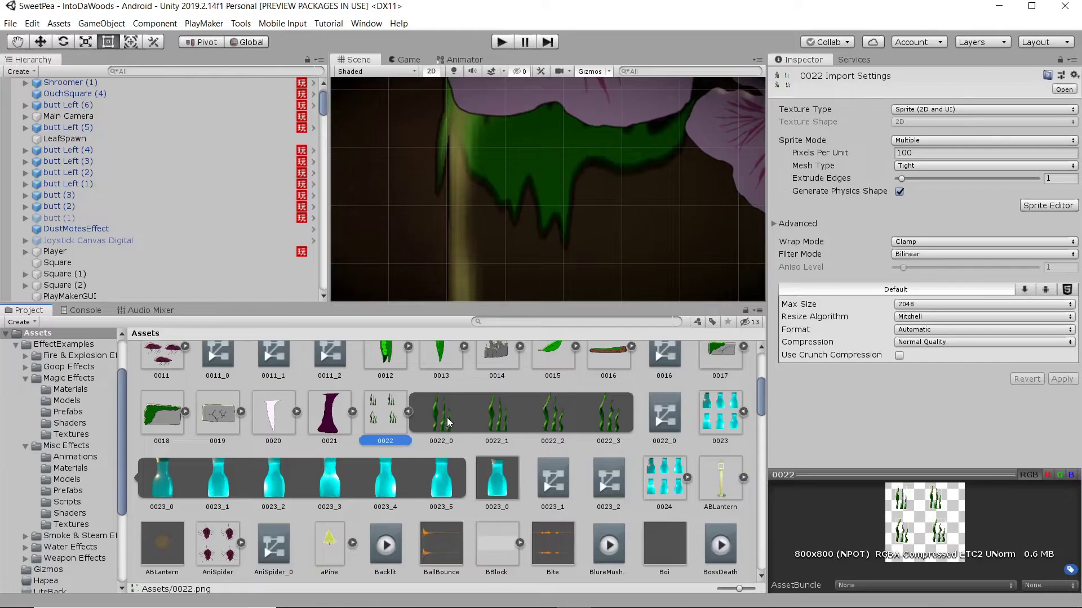
Expand f1, f2 and f3 to show their contained sprites.
scroll(456, 419, "down", 10)
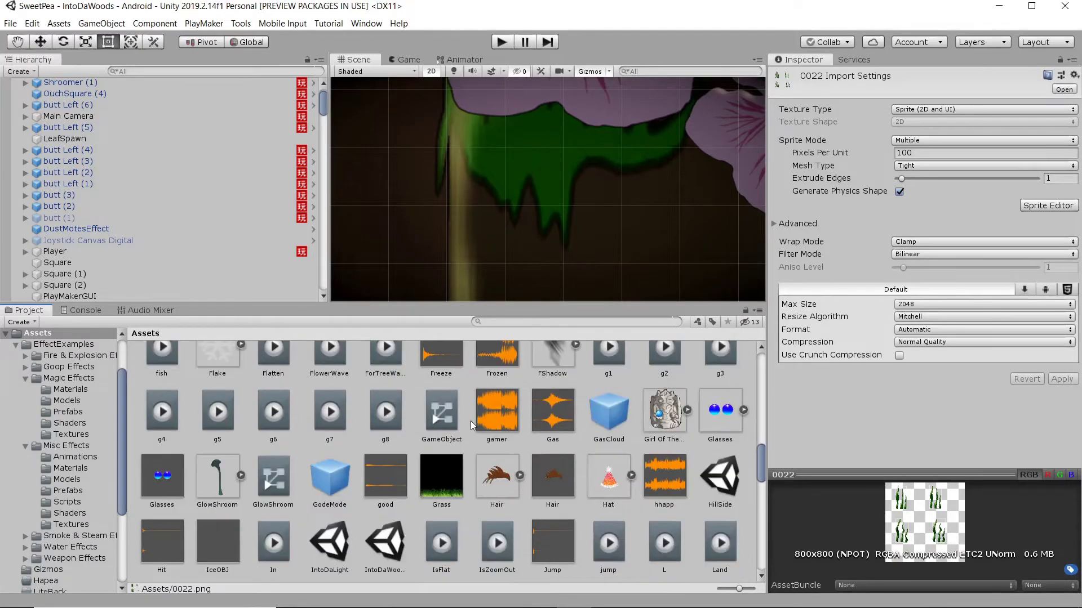
scroll(470, 424, "up", 3)
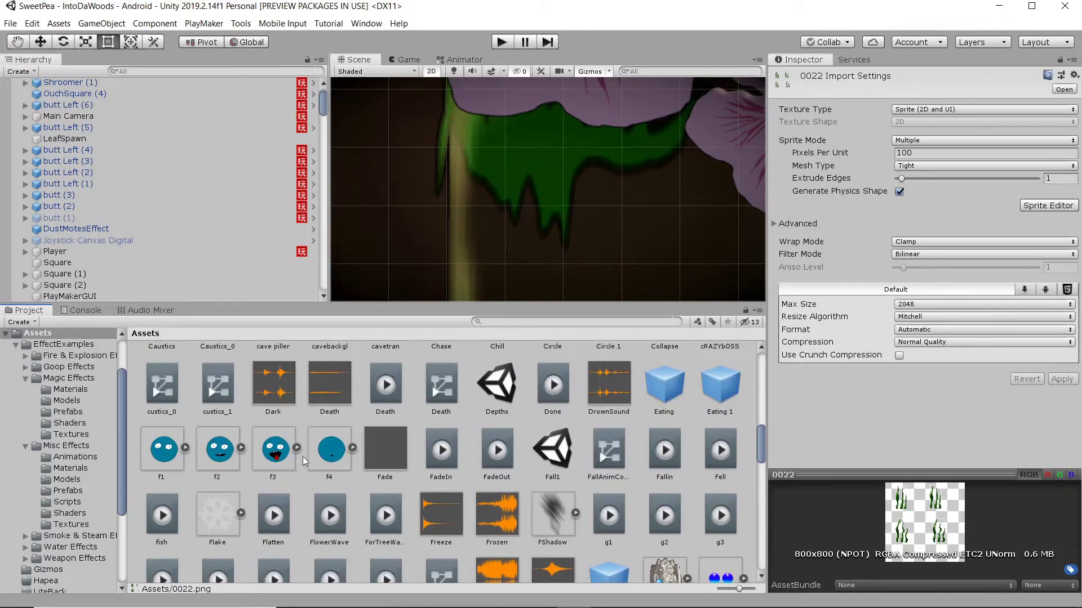
left_click(185, 449)
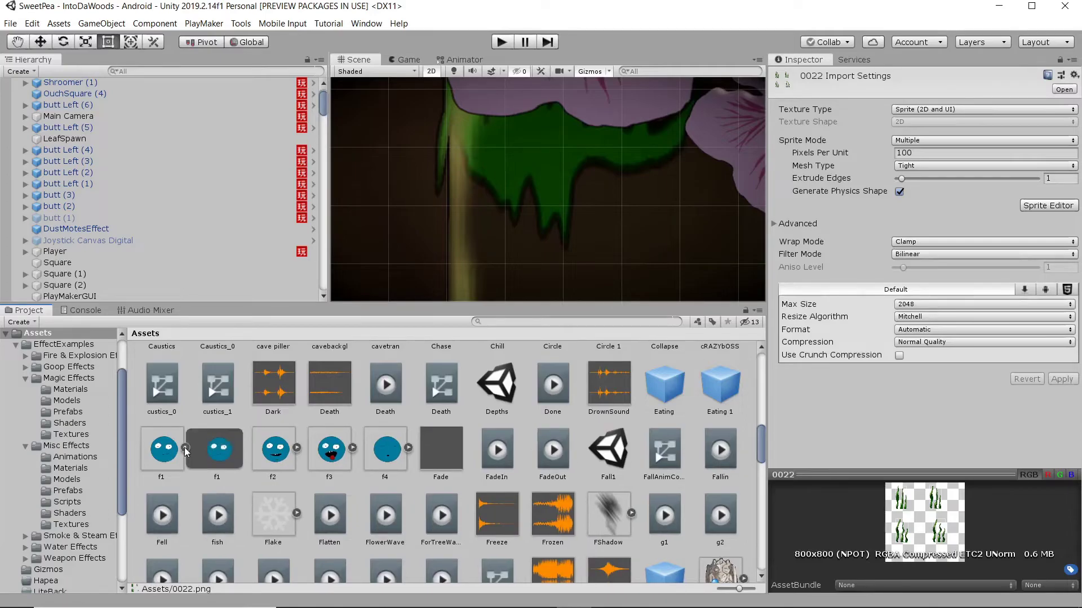
left_click(297, 449)
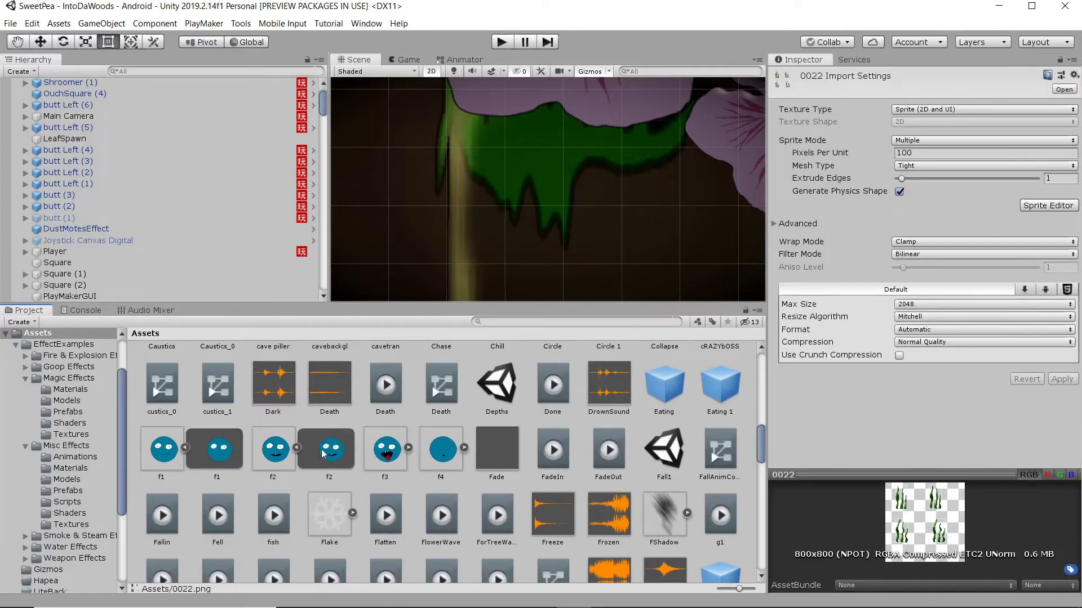
left_click(408, 448)
Select WaterDeath (2) to show its import settings and expand its individual sprites.
scroll(420, 444, "down", 10)
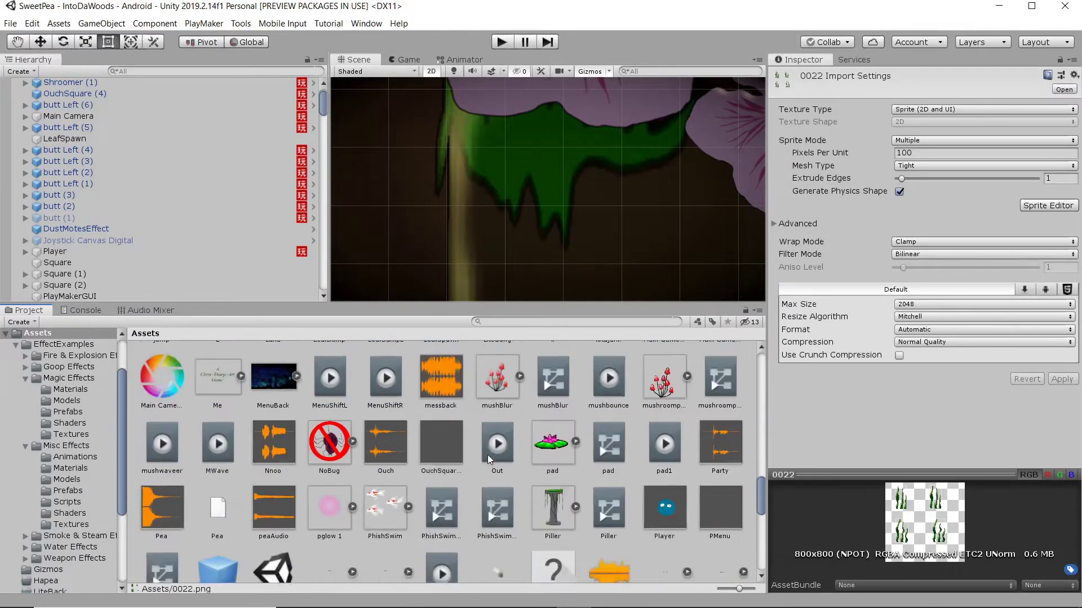
scroll(488, 459, "down", 15)
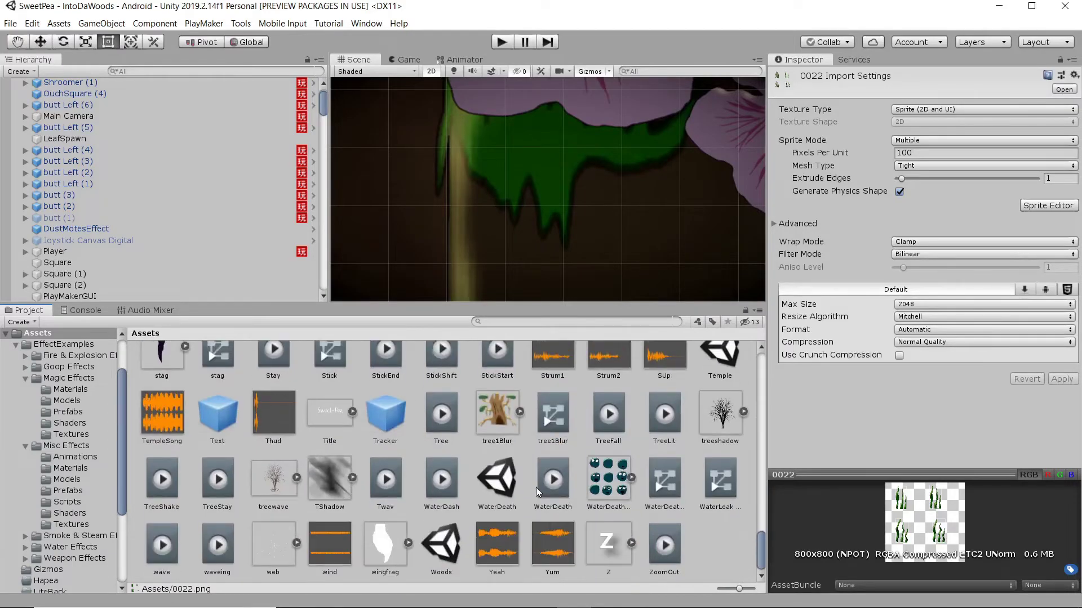
left_click(610, 480)
left_click(632, 478)
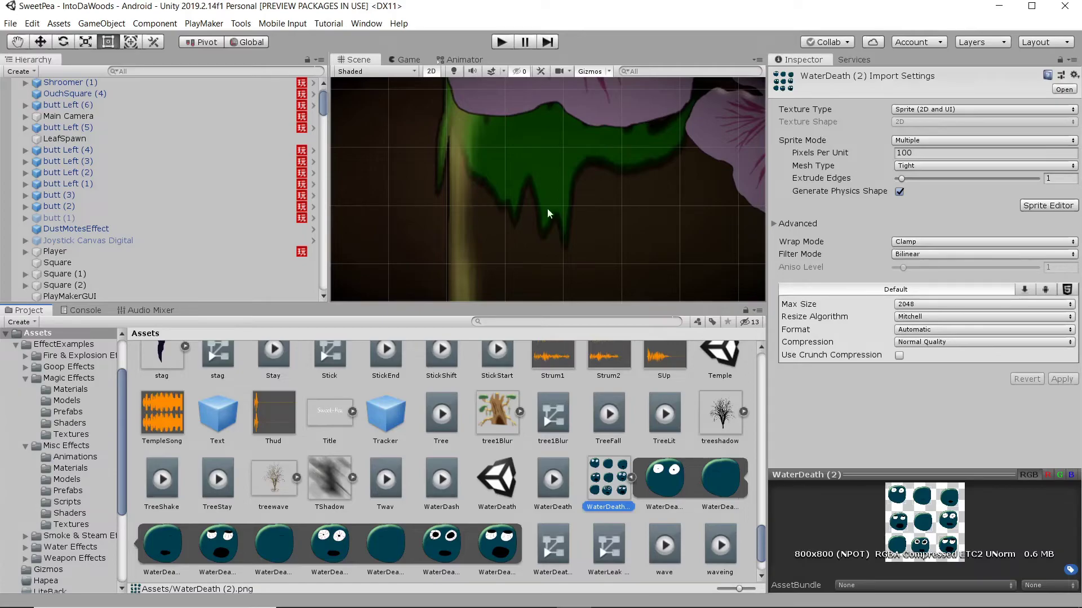
Zoom out and pan the Scene view until the camera frame is centred, bottle at lower-left.
scroll(680, 221, "up", 1)
scroll(512, 174, "down", 5)
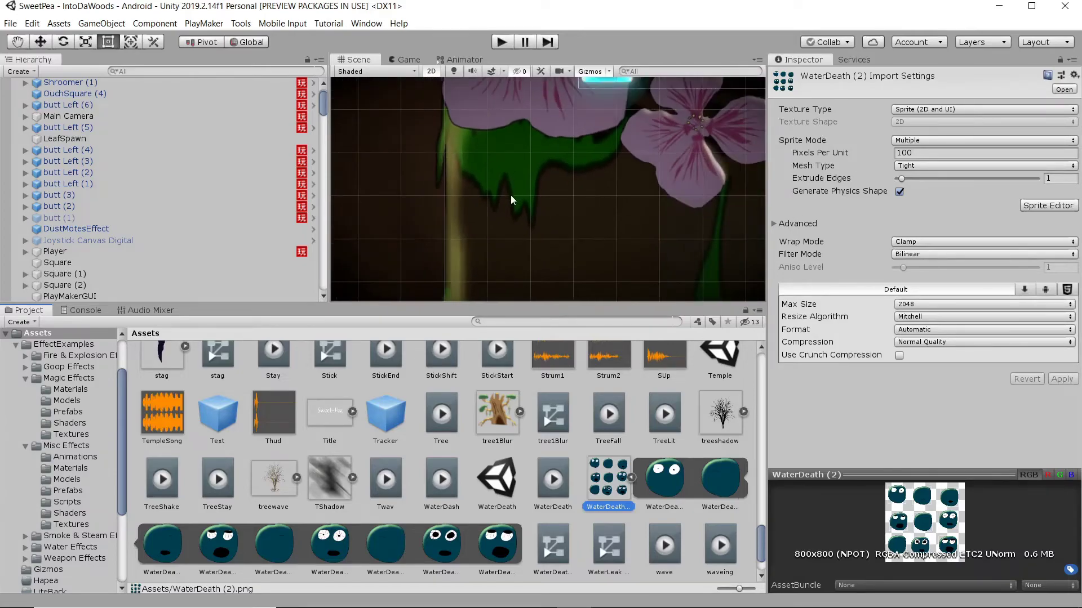
middle_click_drag(536, 203, 545, 239)
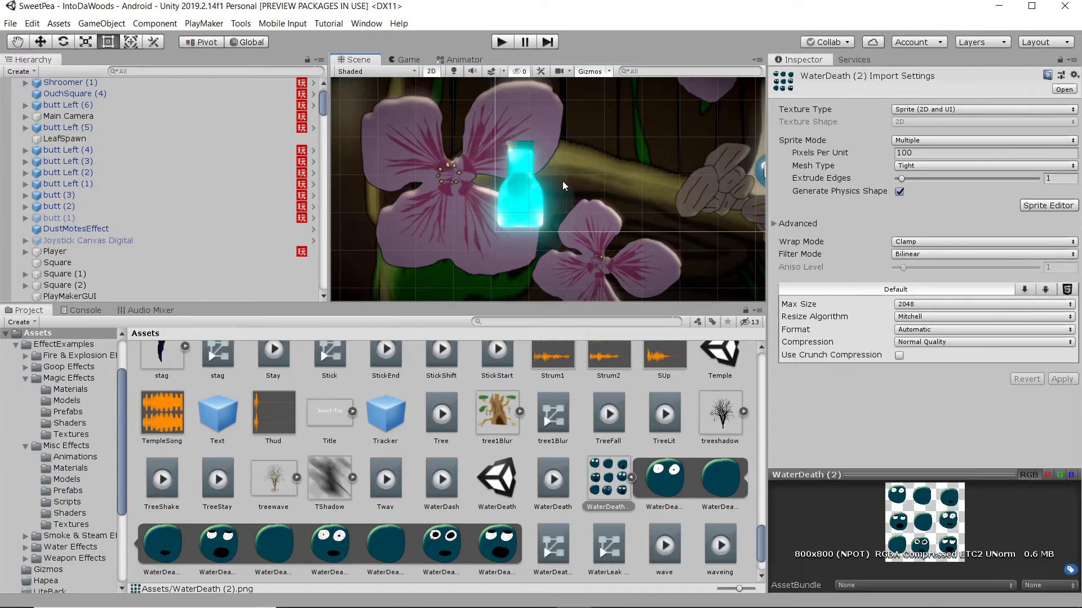
middle_click_drag(607, 137, 501, 170)
scroll(502, 172, "down", 2)
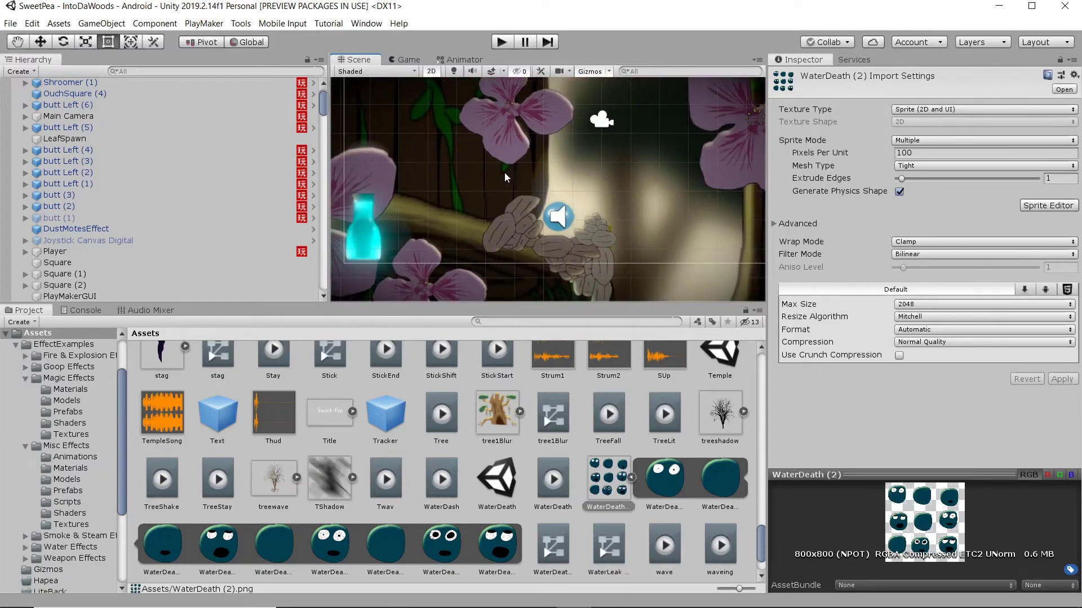
middle_click_drag(524, 151, 503, 192)
scroll(476, 189, "down", 3)
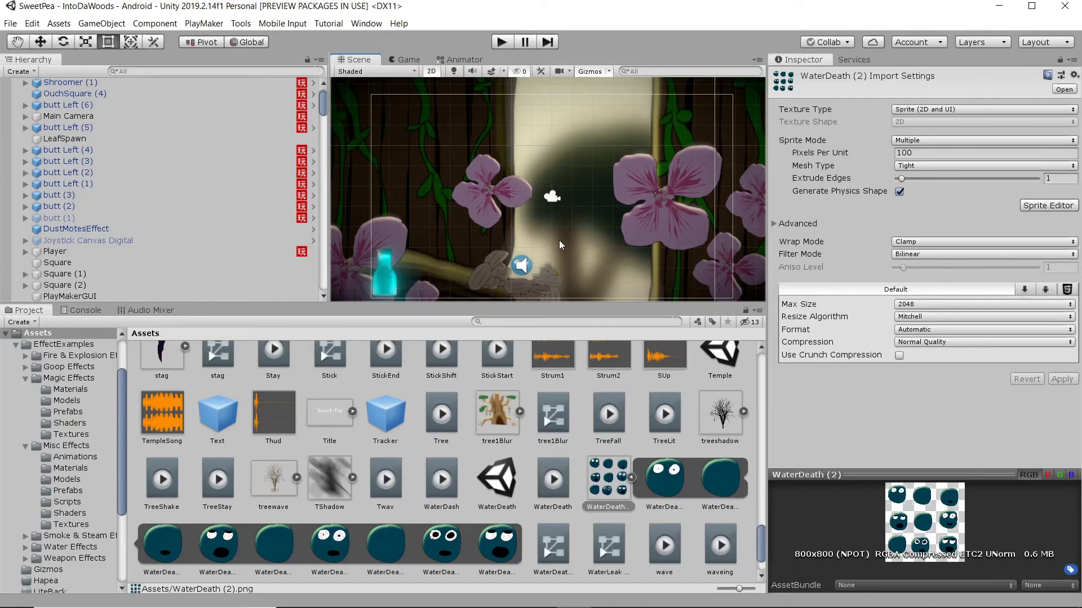
middle_click_drag(559, 245, 545, 245)
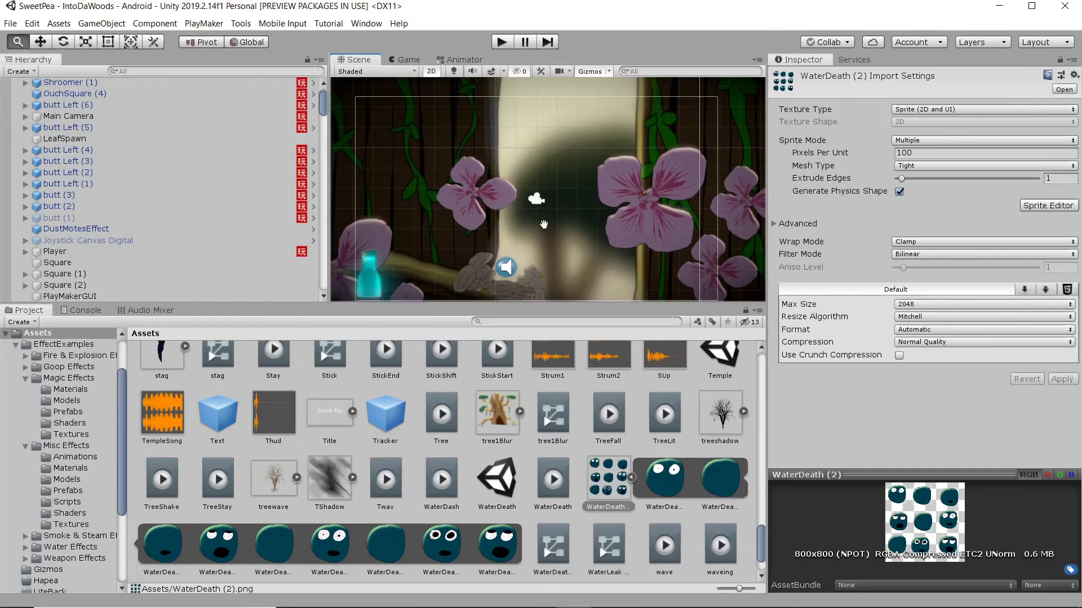
middle_click_drag(546, 188, 542, 217)
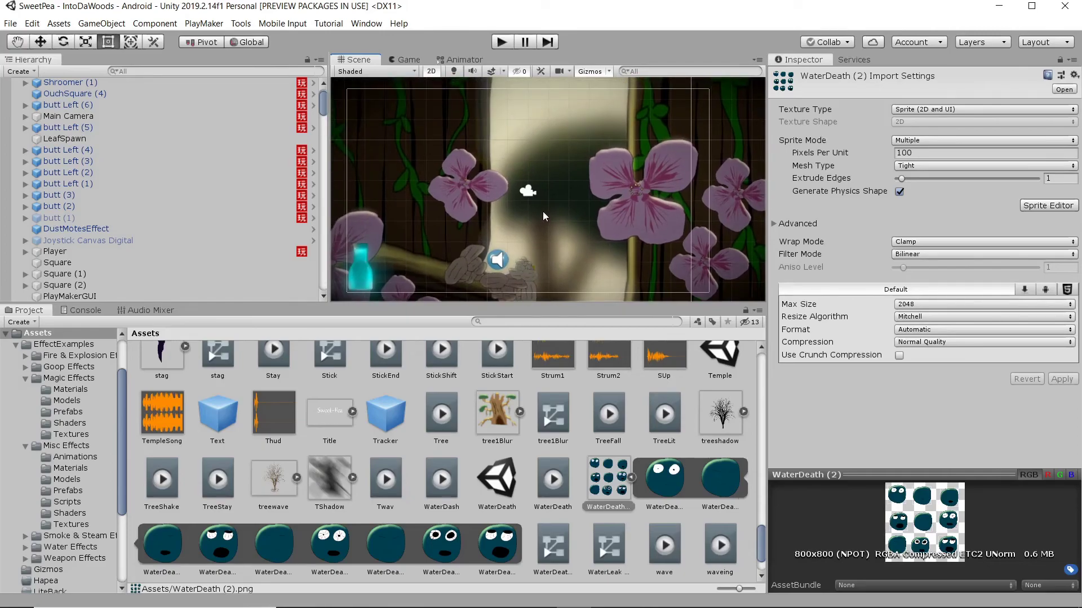